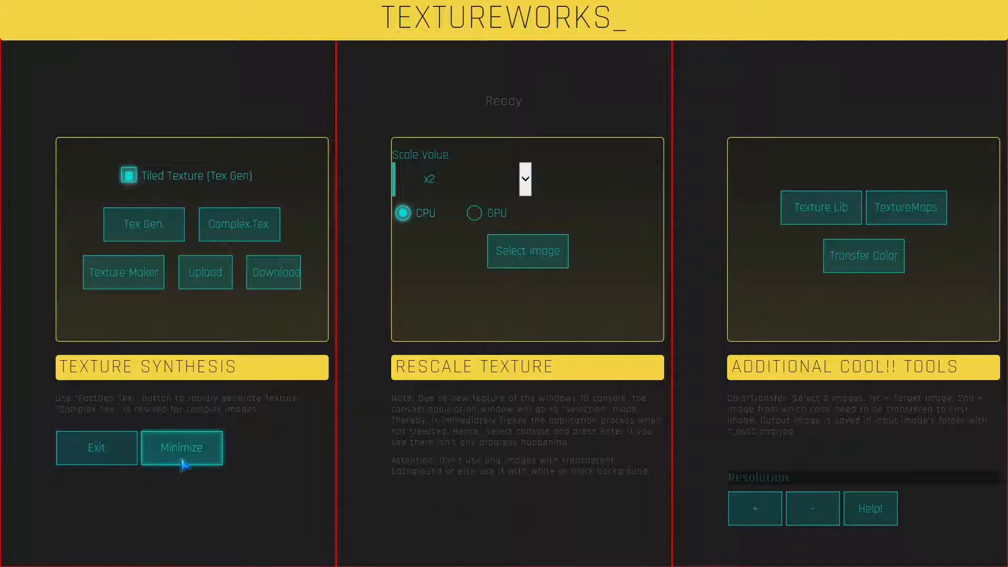
# Step: Reduce the interface resolution one level and enlarge it back to the original size
pyautogui.click(814, 508)
pyautogui.click(816, 473)
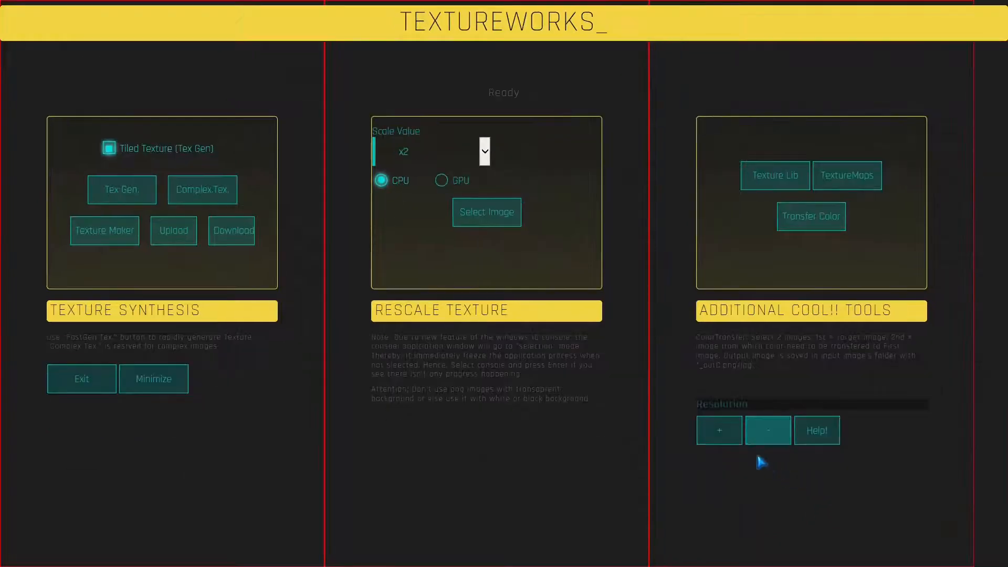
pyautogui.click(727, 434)
pyautogui.click(742, 478)
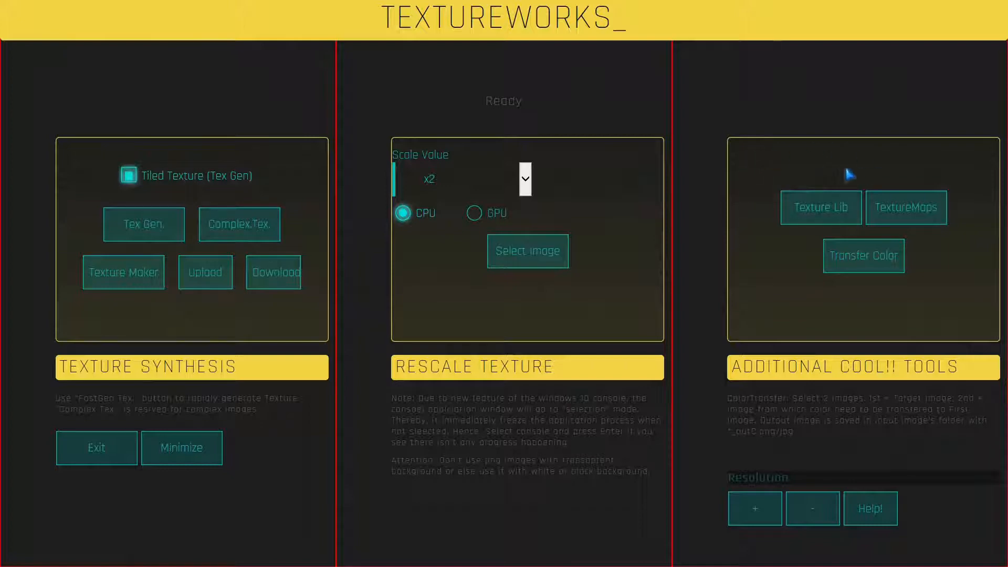
# Step: Open the texture library, browse the textures in the stonewall folder, and close that folder's window
pyautogui.click(828, 206)
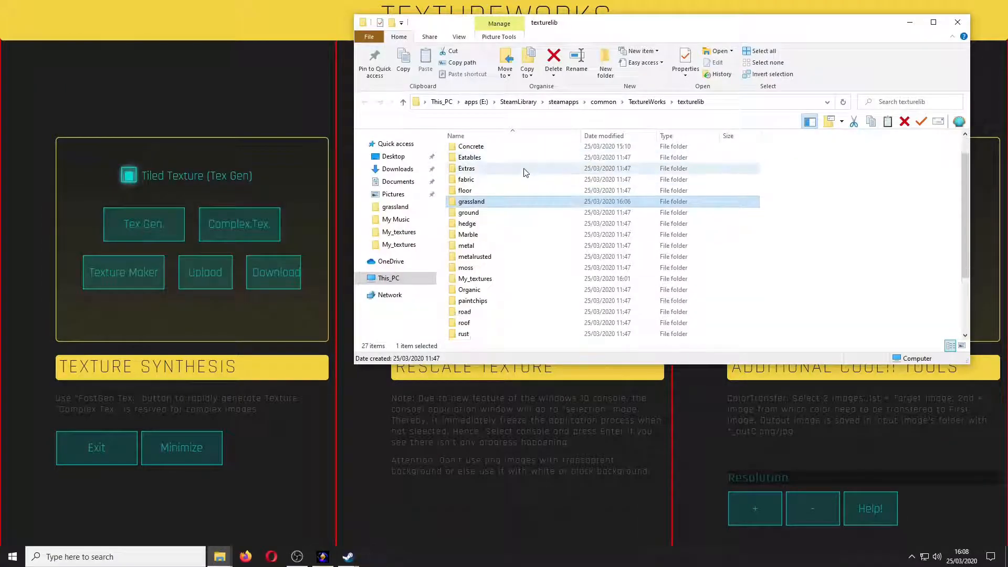
pyautogui.scroll(-3, 527, 203)
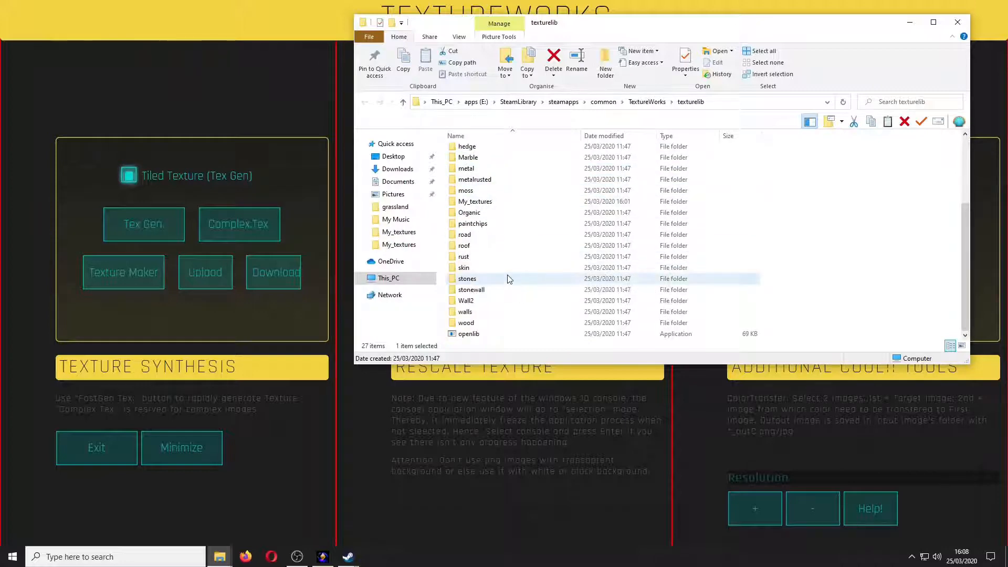
pyautogui.click(503, 289)
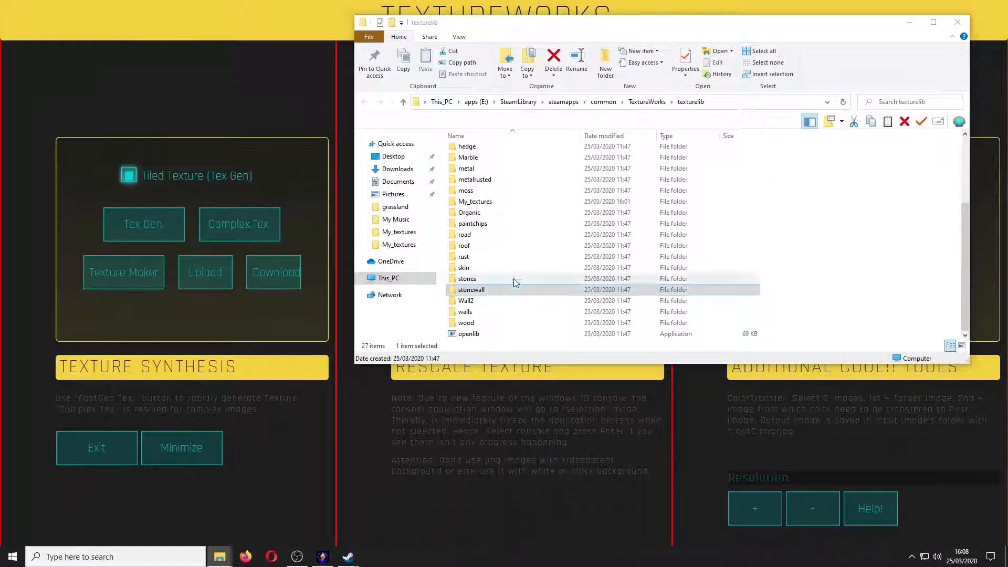
pyautogui.doubleClick(512, 289)
pyautogui.click(955, 25)
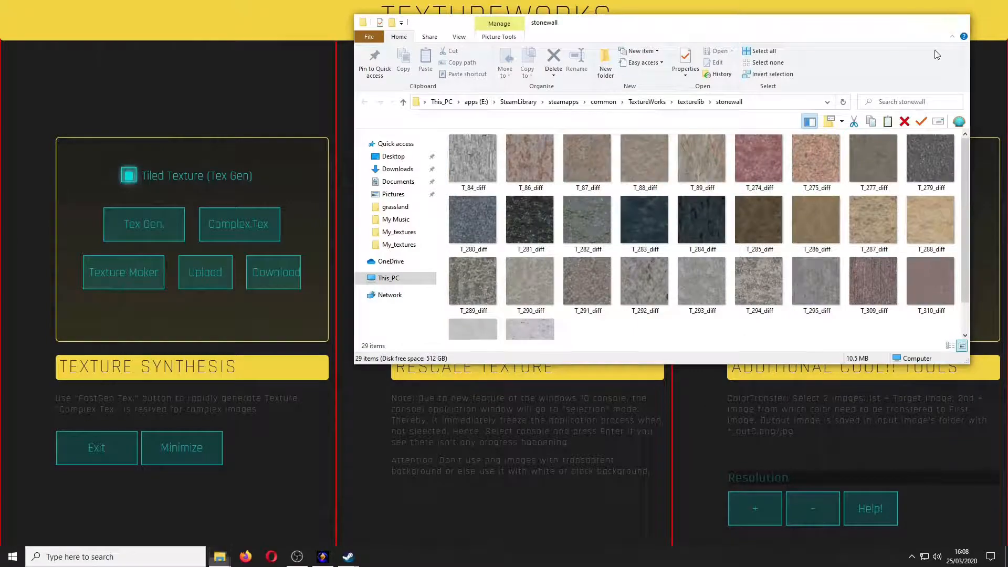
# Step: Browse the textures in the library's Extras folder and close the texture library
pyautogui.scroll(3, 725, 223)
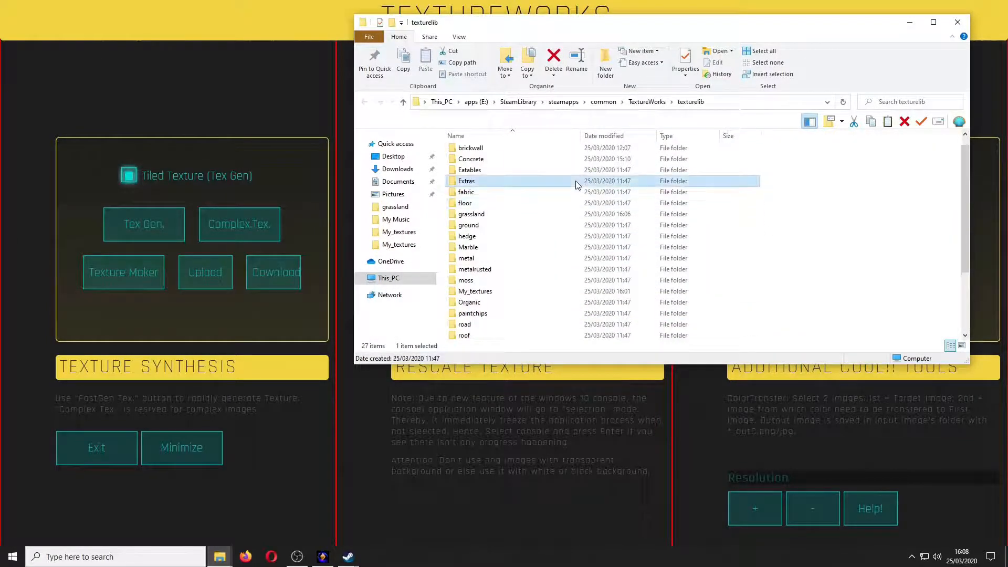
pyautogui.doubleClick(546, 181)
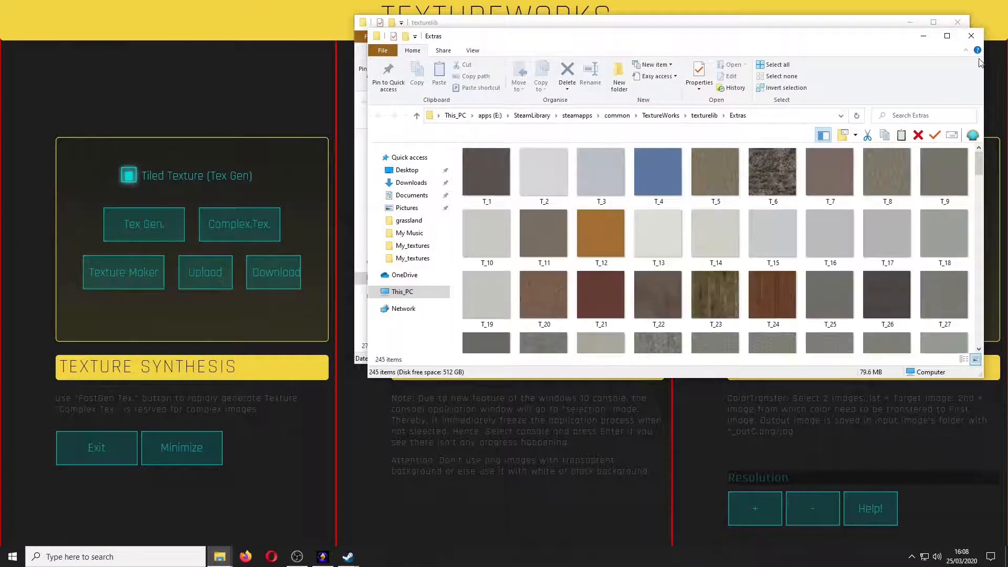
pyautogui.click(971, 36)
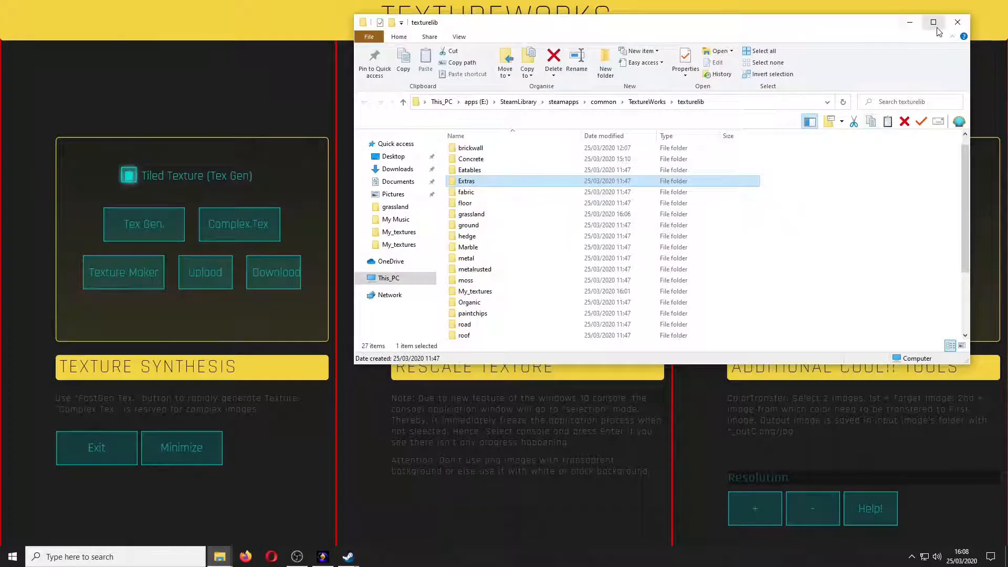
pyautogui.click(957, 22)
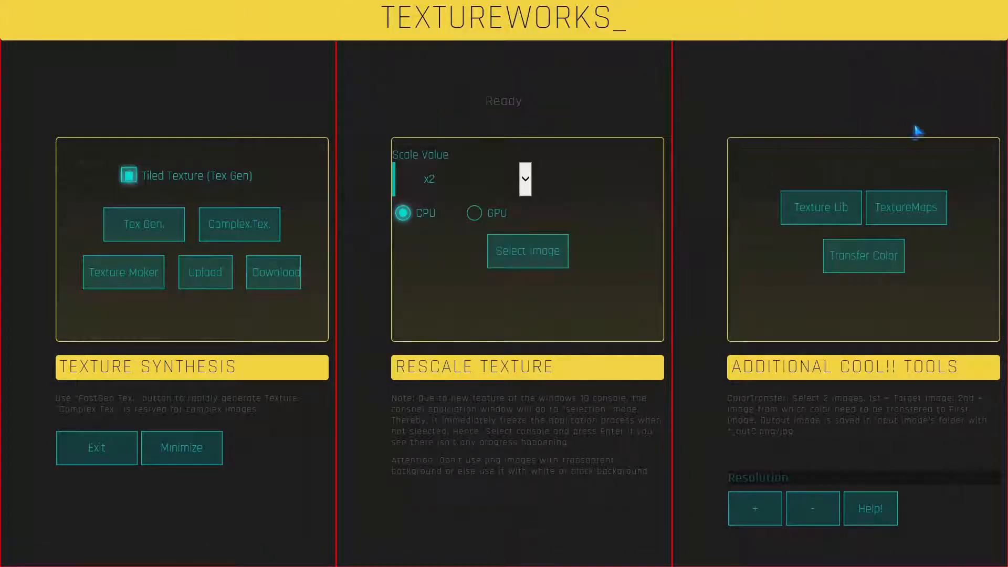
# Step: Start a color transfer with the kitten image from the texturelib My_textures folder as the target image
pyautogui.click(865, 258)
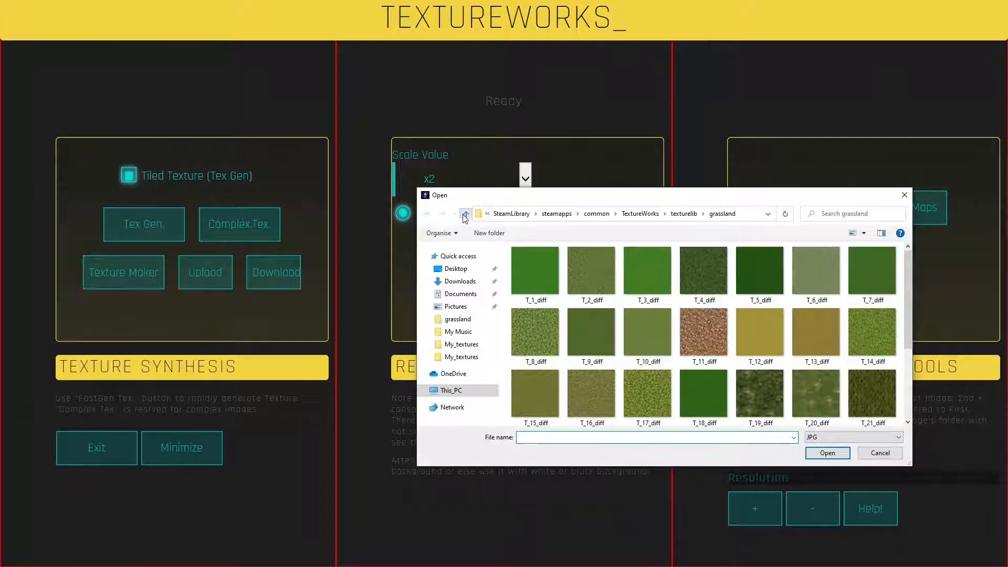
pyautogui.click(464, 215)
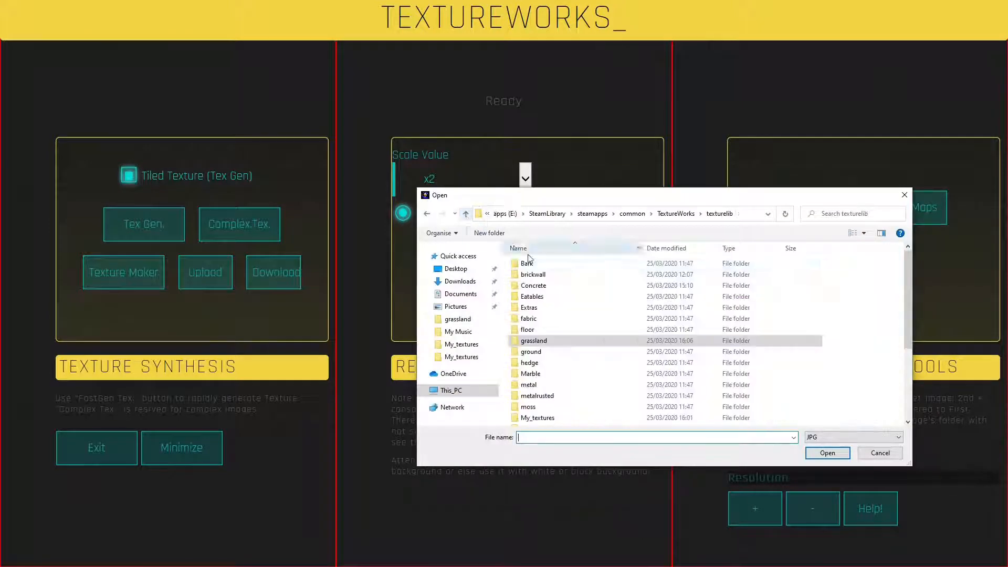
pyautogui.click(549, 417)
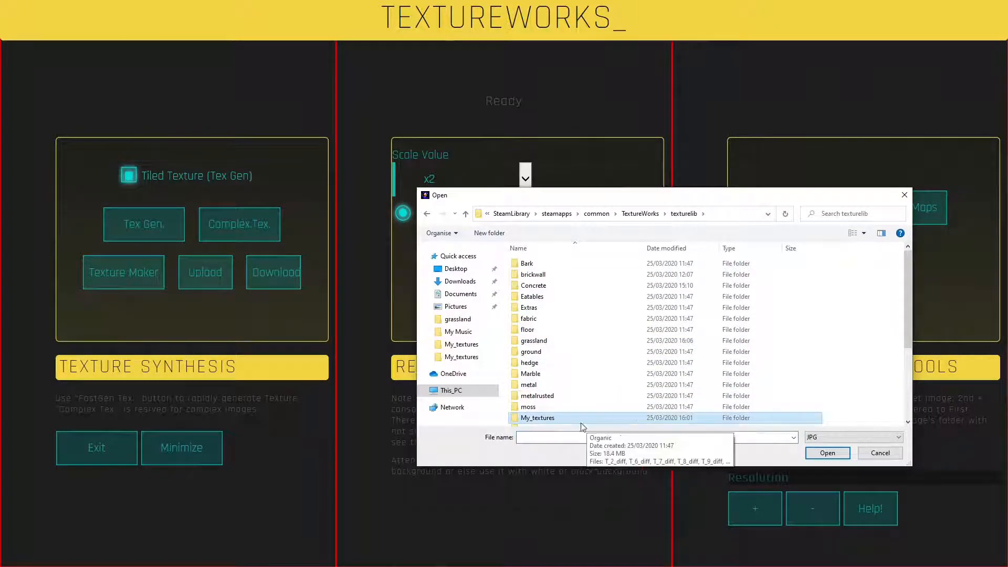
pyautogui.doubleClick(617, 417)
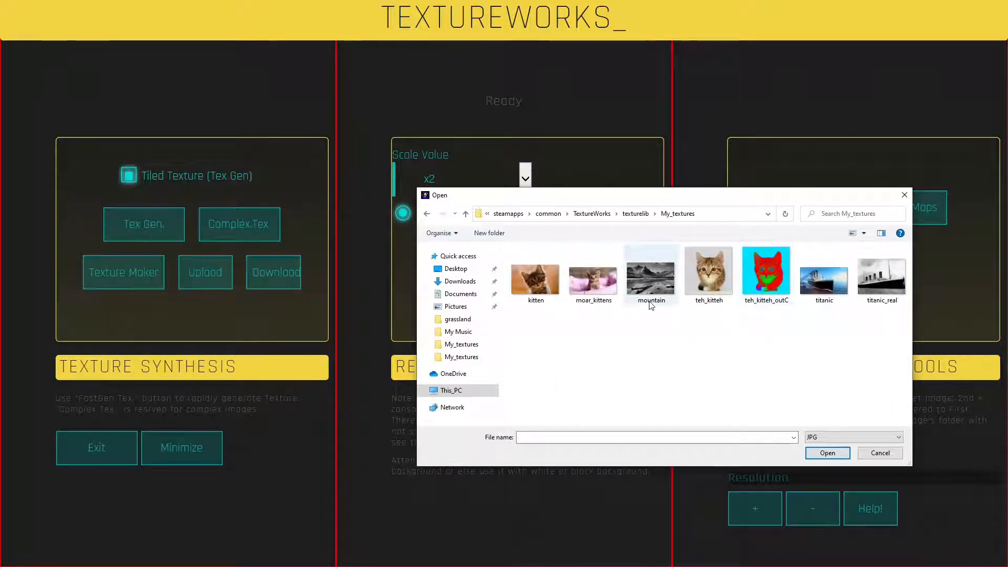
pyautogui.click(545, 278)
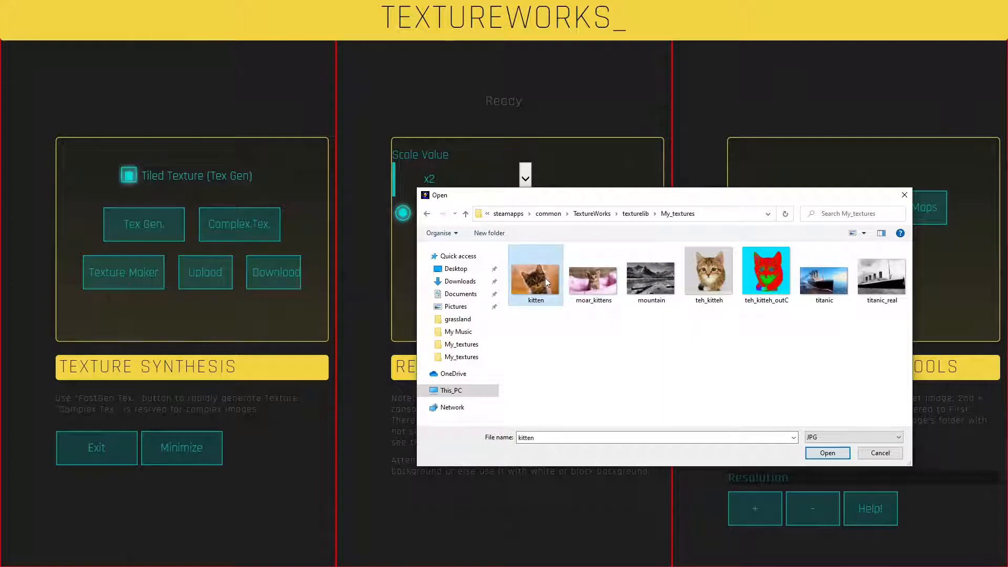
pyautogui.click(827, 452)
# Step: Use the titanic_real image as the source from which colors are transferred
pyautogui.click(824, 279)
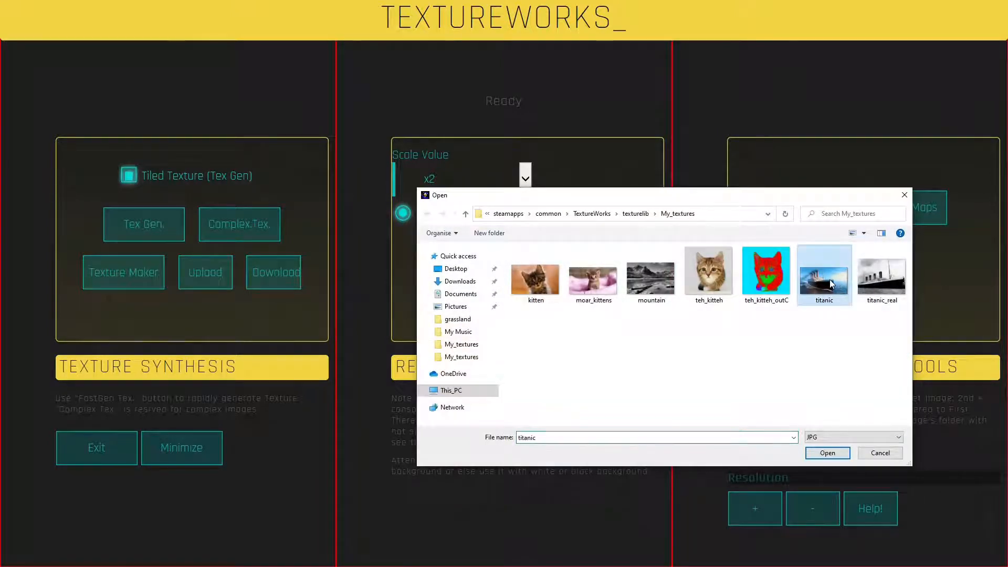
pyautogui.click(879, 286)
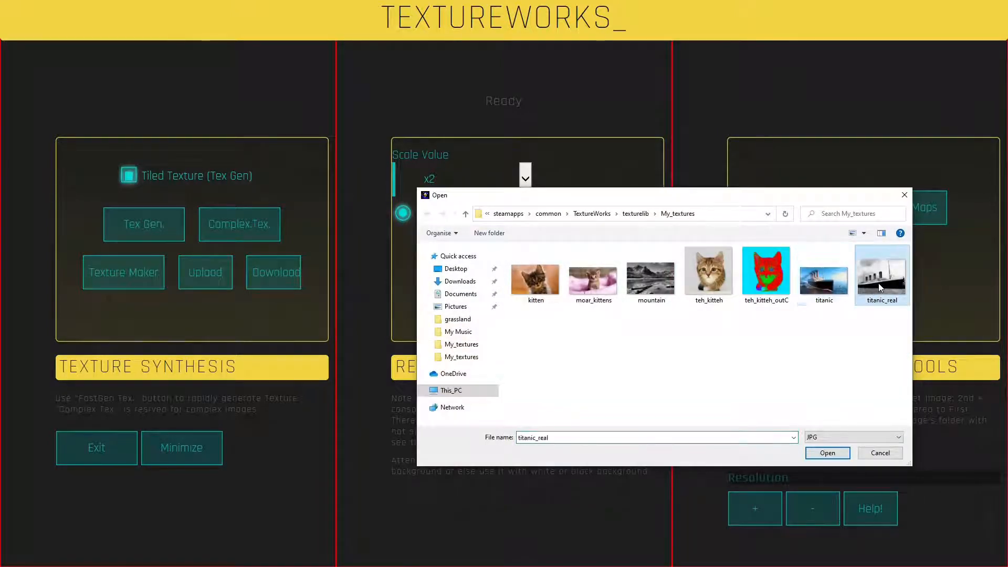
pyautogui.click(827, 453)
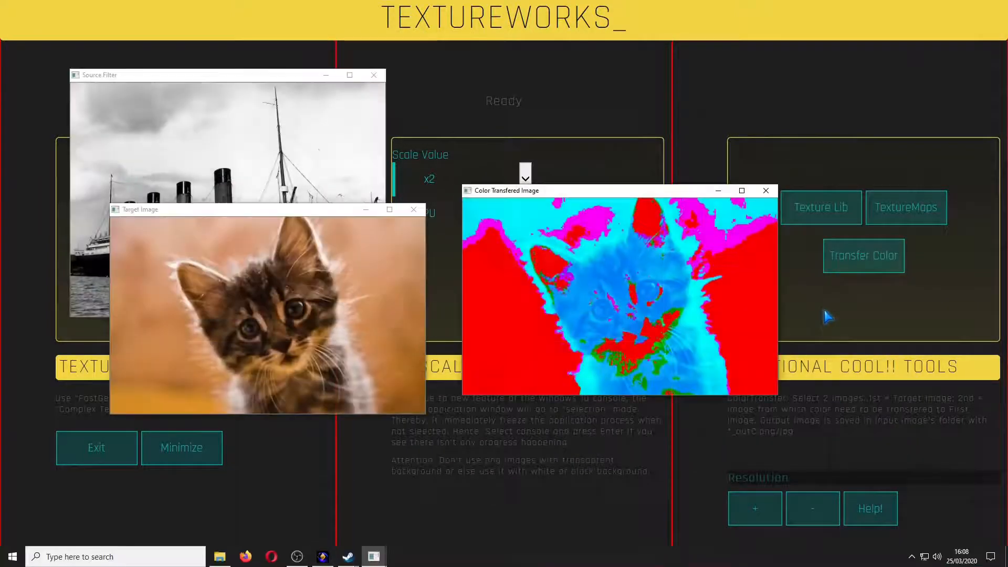
# Step: Close the color-transferred, target and source image windows
pyautogui.click(767, 193)
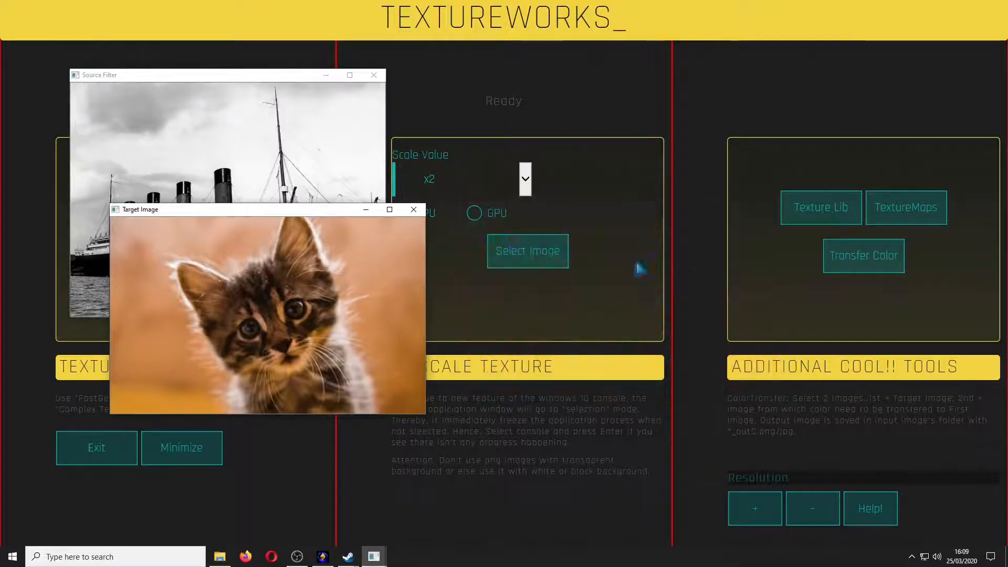
pyautogui.click(414, 210)
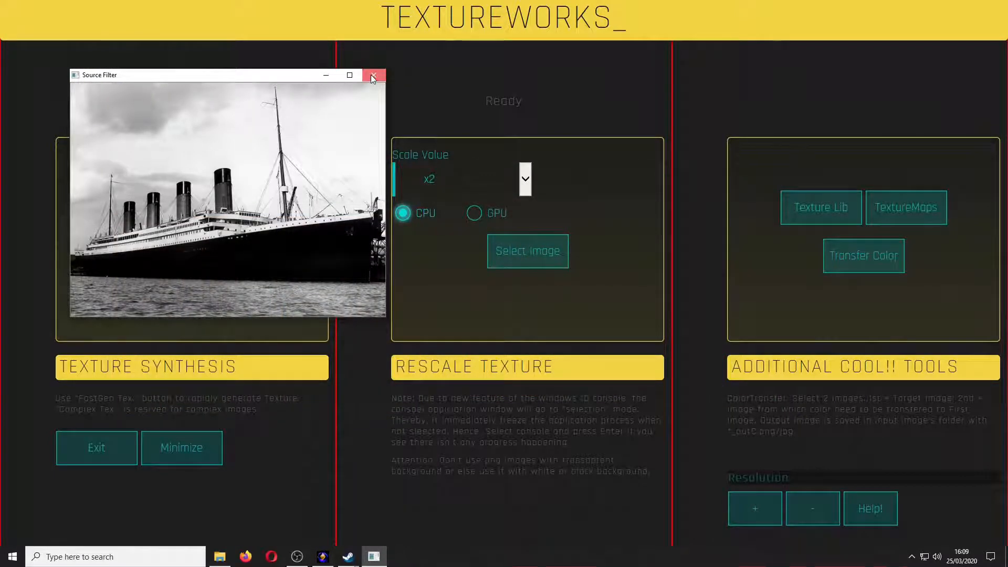
pyautogui.click(373, 76)
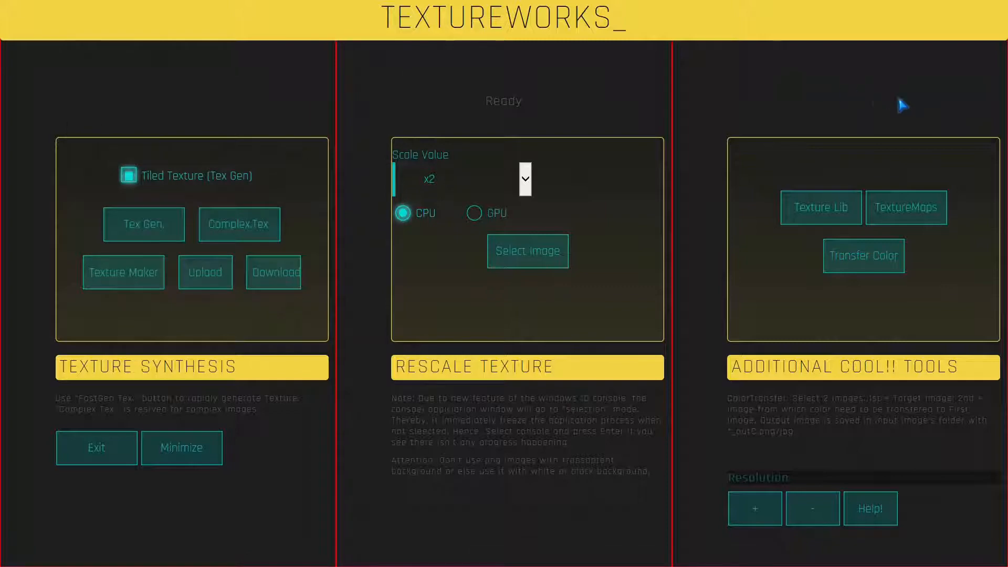
# Step: Open the texture maps tool and load the teh_kitteh image while the displacement map is shown
pyautogui.click(911, 206)
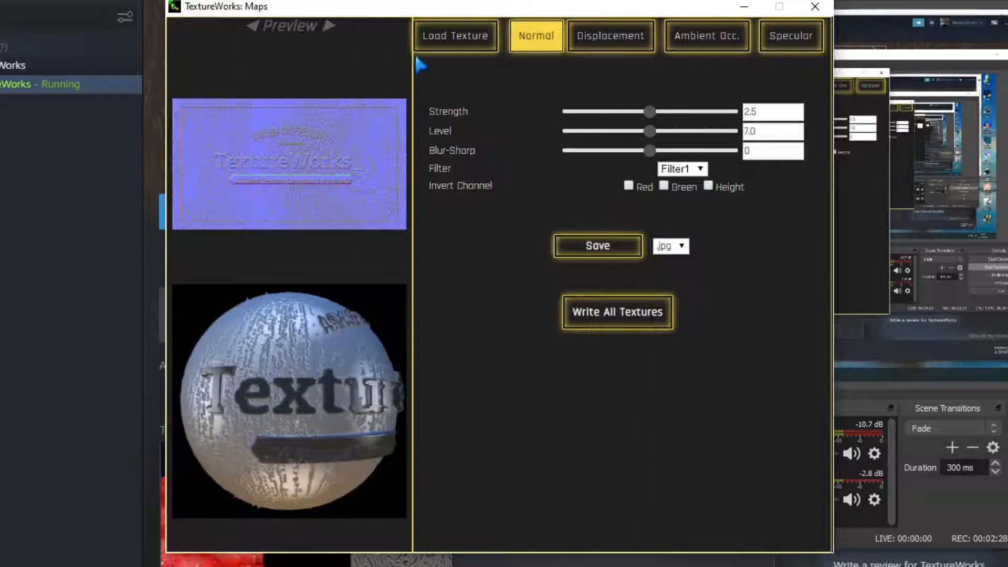
pyautogui.click(591, 49)
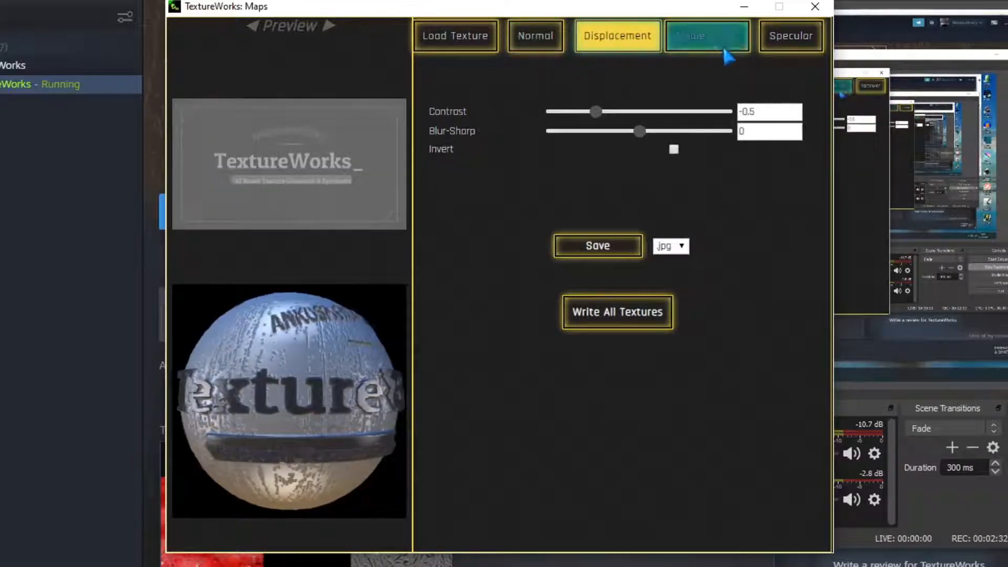
pyautogui.click(482, 46)
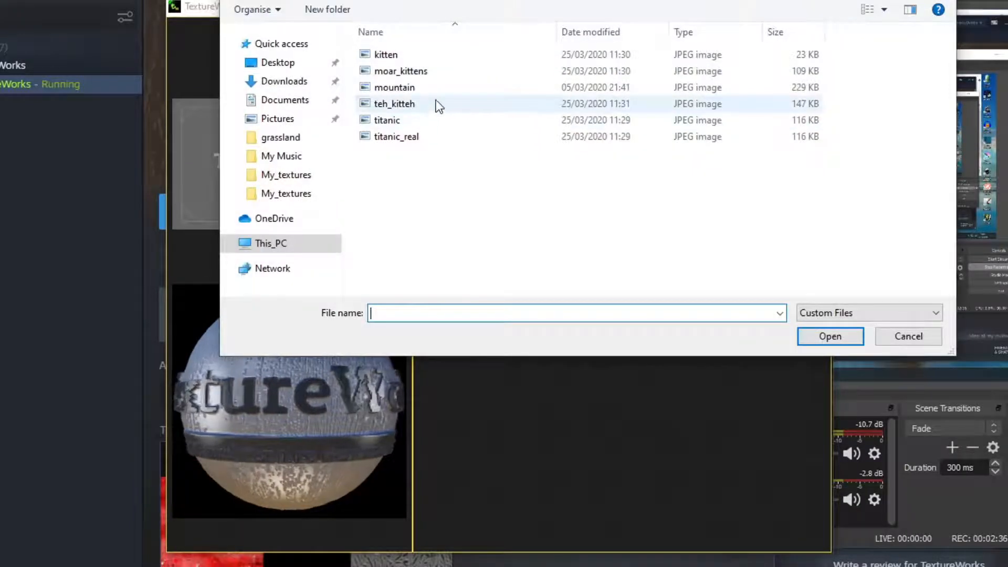
pyautogui.click(434, 103)
pyautogui.click(818, 341)
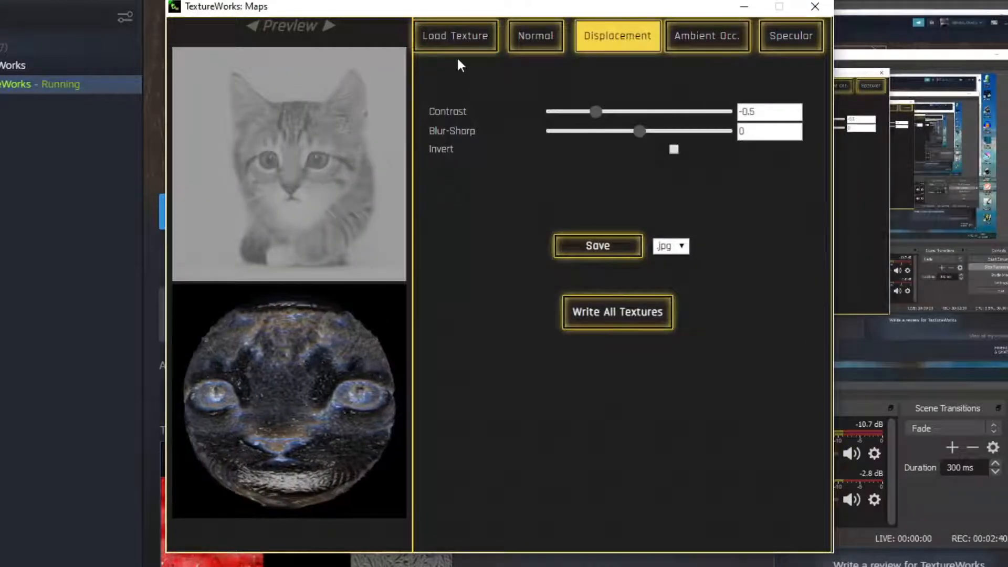
# Step: Set the normal map's strength to 2.42, level to 6.5 and blur-sharp to -13, and try out inverting its color channels
pyautogui.click(534, 33)
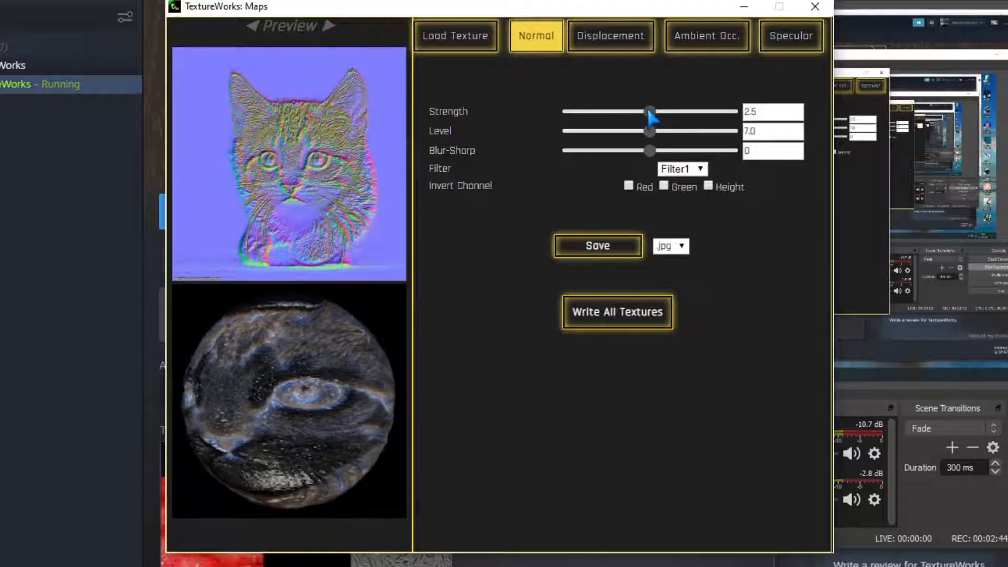
pyautogui.moveTo(651, 112); pyautogui.dragTo(613, 175)
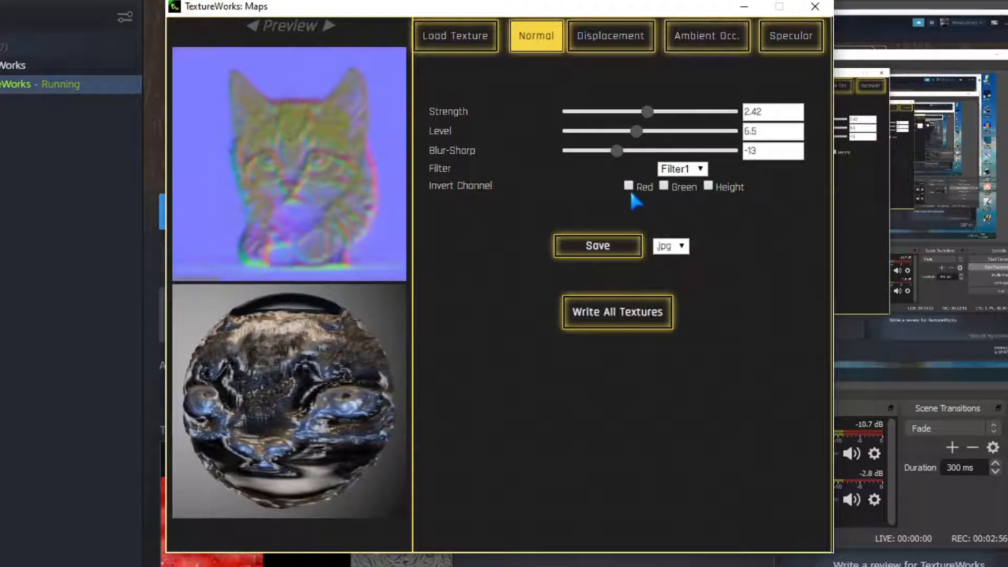
pyautogui.click(629, 187)
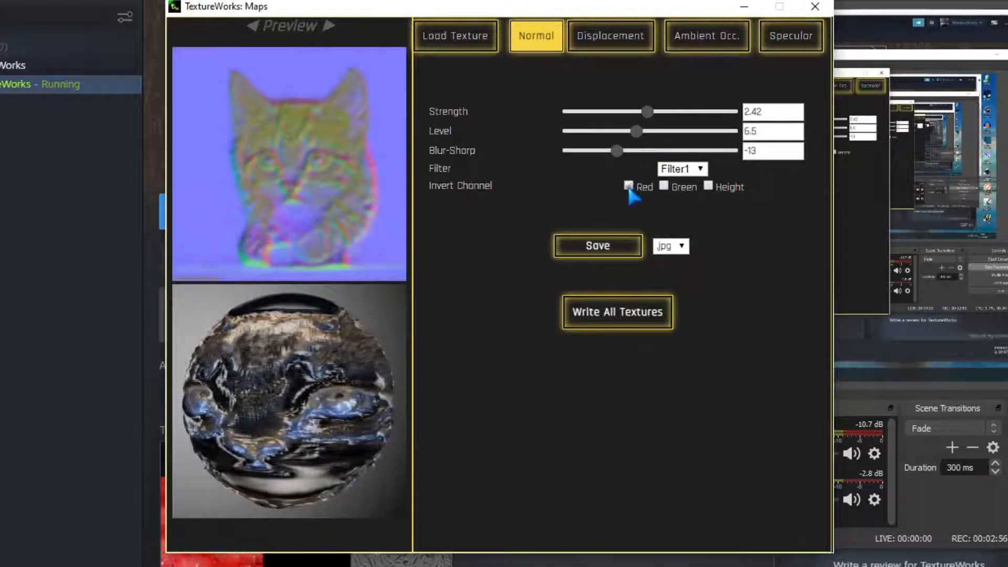
pyautogui.click(668, 187)
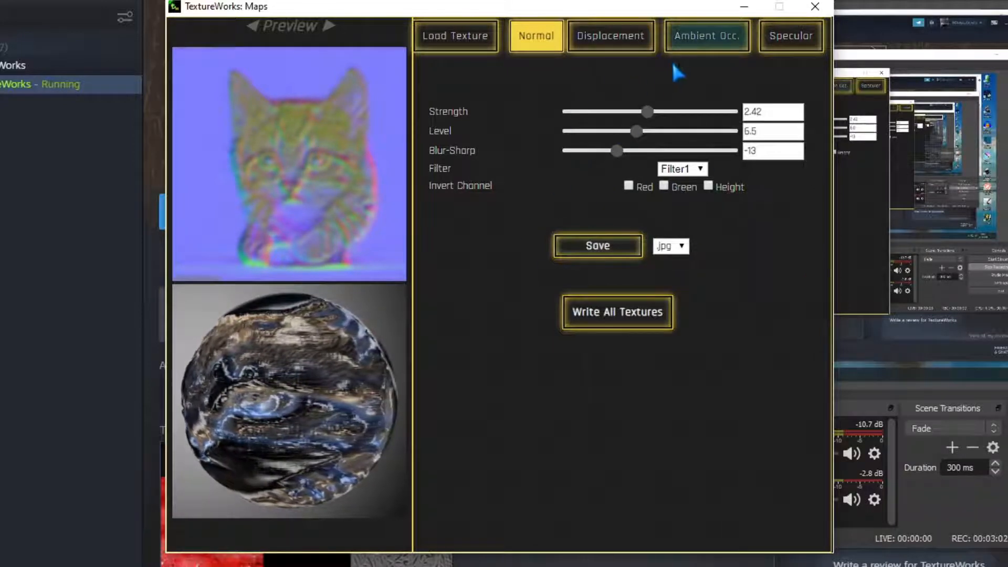
# Step: Set the displacement map's contrast to -0.54 and save the ambient occlusion map as .jpg
pyautogui.click(625, 51)
pyautogui.moveTo(596, 109); pyautogui.dragTo(597, 139)
pyautogui.click(711, 42)
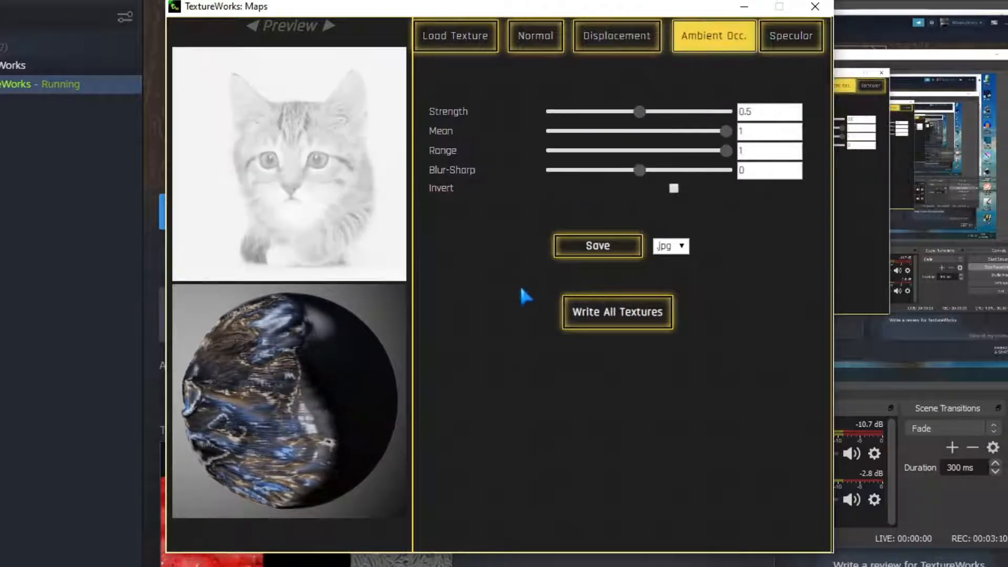
pyautogui.click(599, 240)
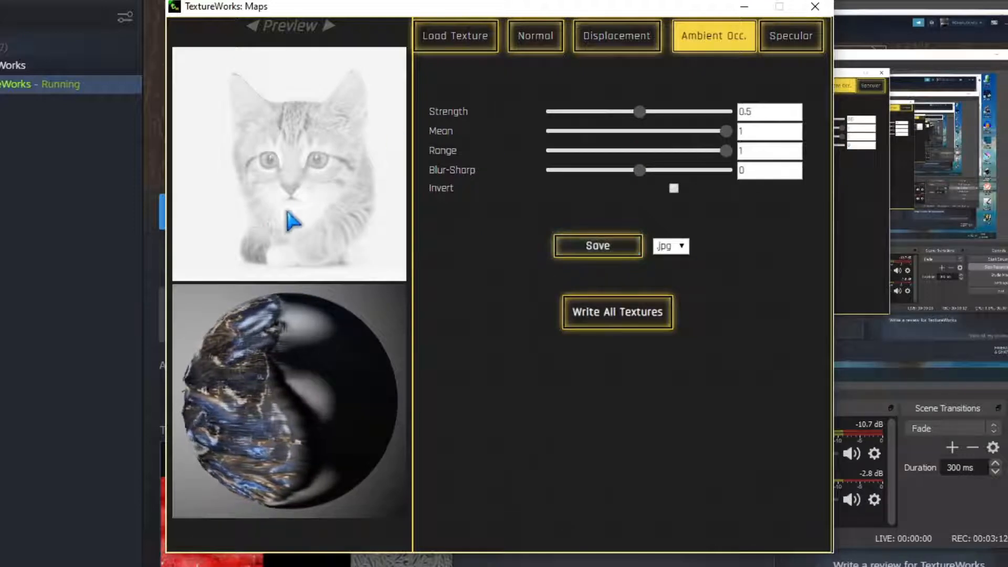
# Step: Change the displacement map's output format to .png and write all textures
pyautogui.click(645, 36)
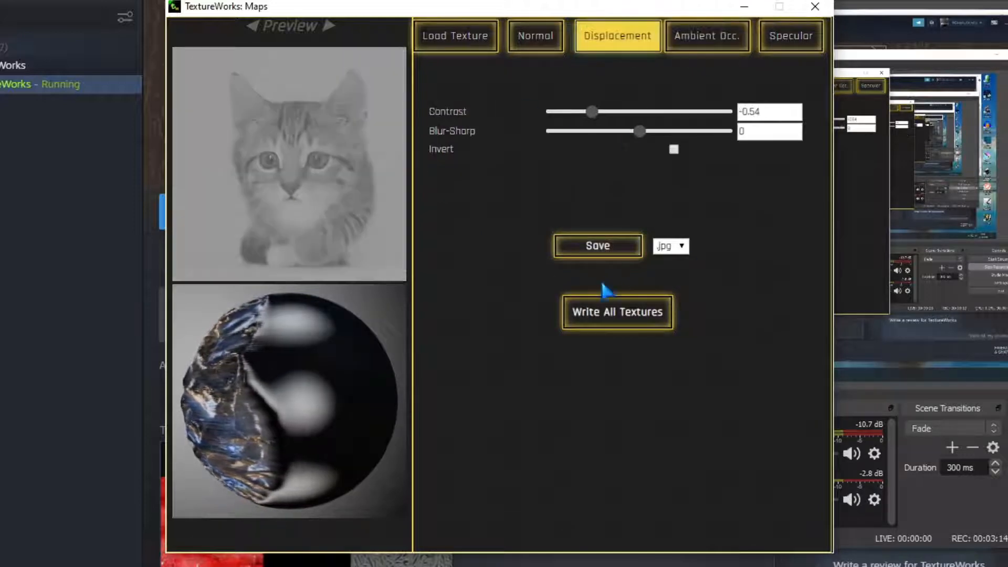
pyautogui.click(682, 246)
pyautogui.click(666, 275)
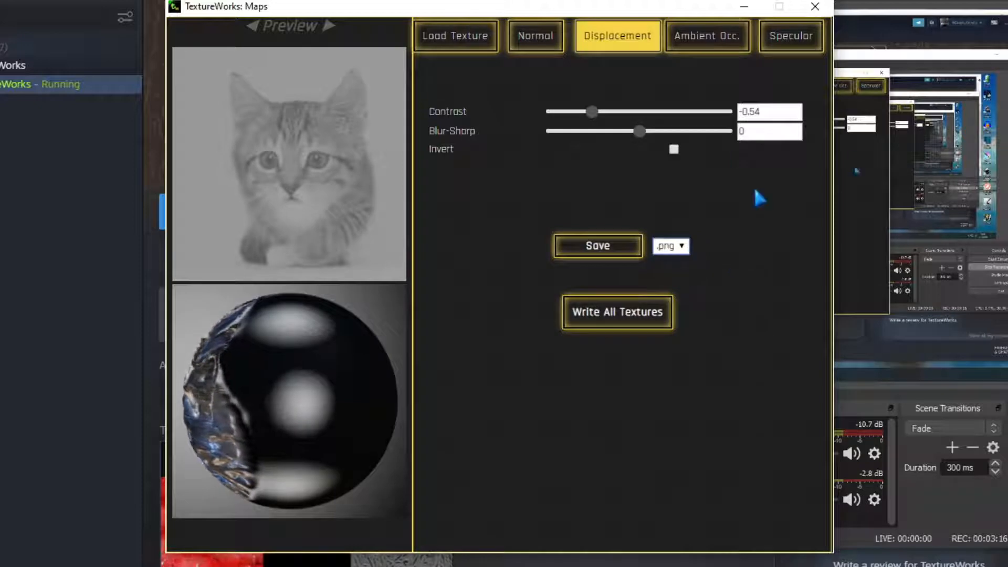
pyautogui.click(594, 315)
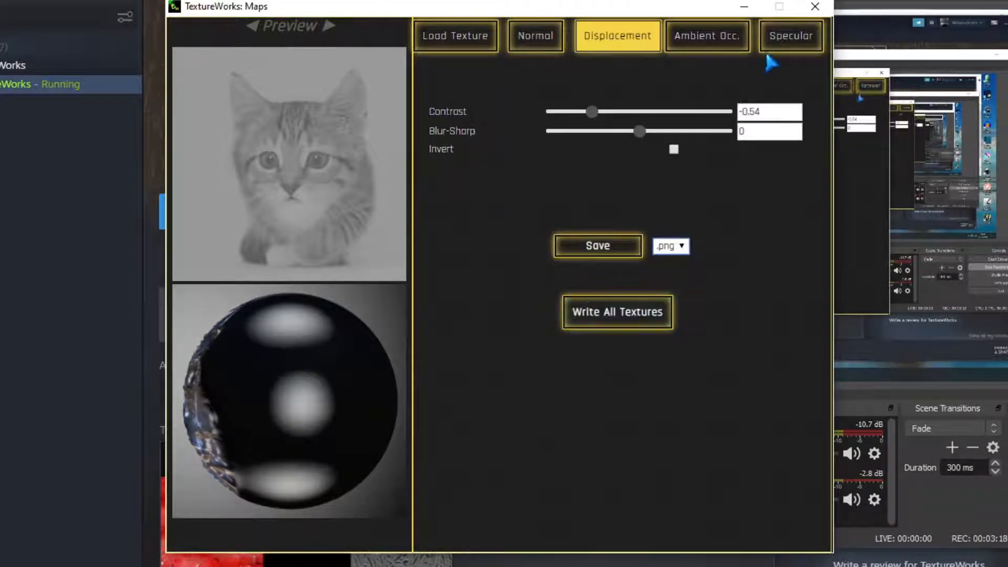
# Step: View the specular map's settings, open and cancel the texture loading dialog, and close the texture maps tool
pyautogui.click(791, 41)
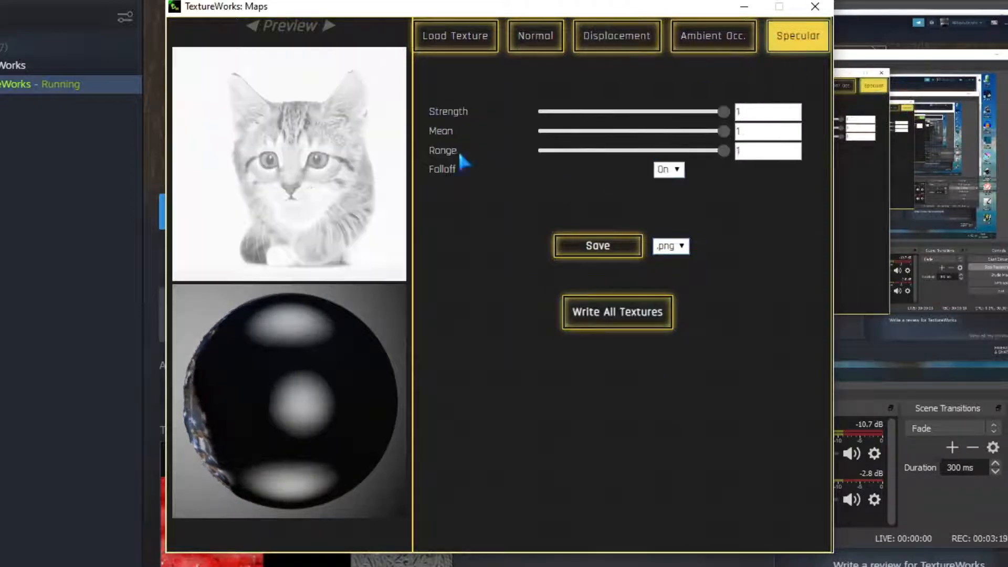
pyautogui.click(461, 50)
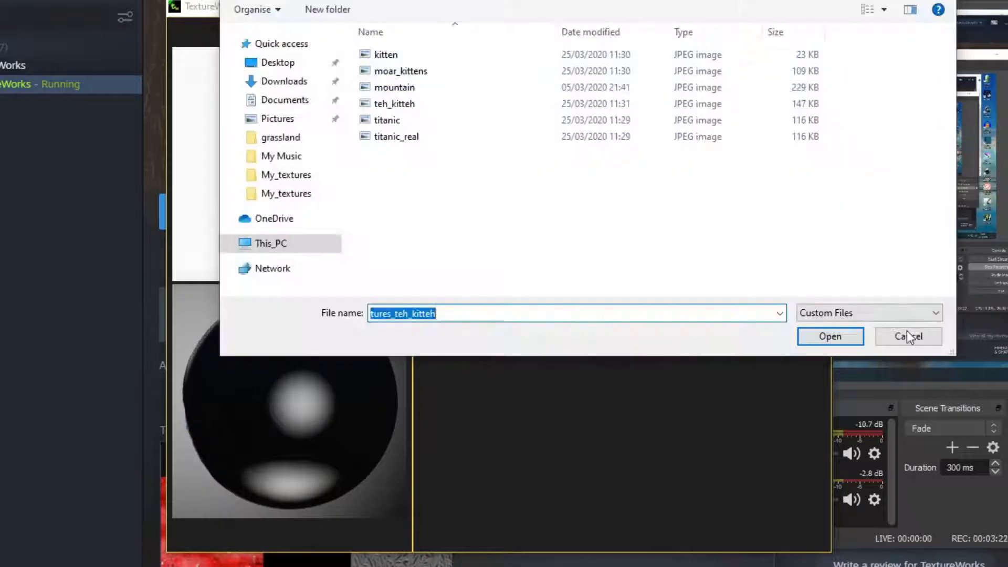
pyautogui.click(909, 337)
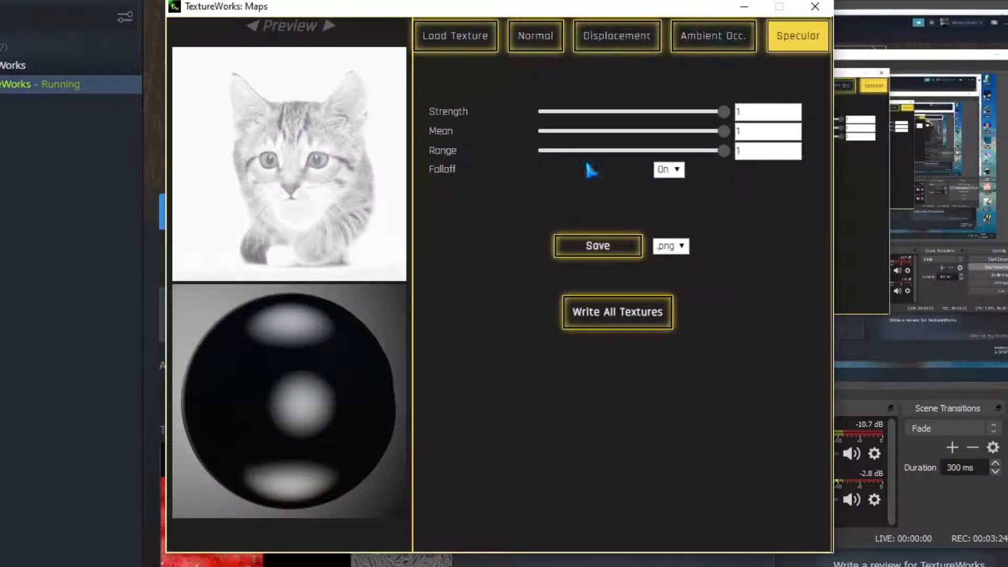
pyautogui.click(815, 12)
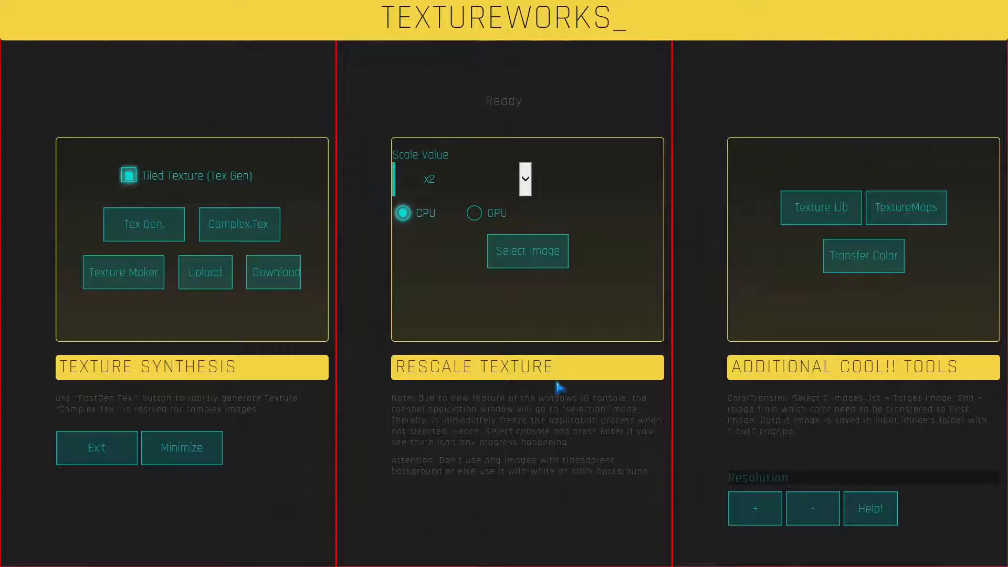
# Step: Try out the x4 rescale value and GPU processing, and return to x2 and CPU
pyautogui.click(525, 178)
pyautogui.click(517, 195)
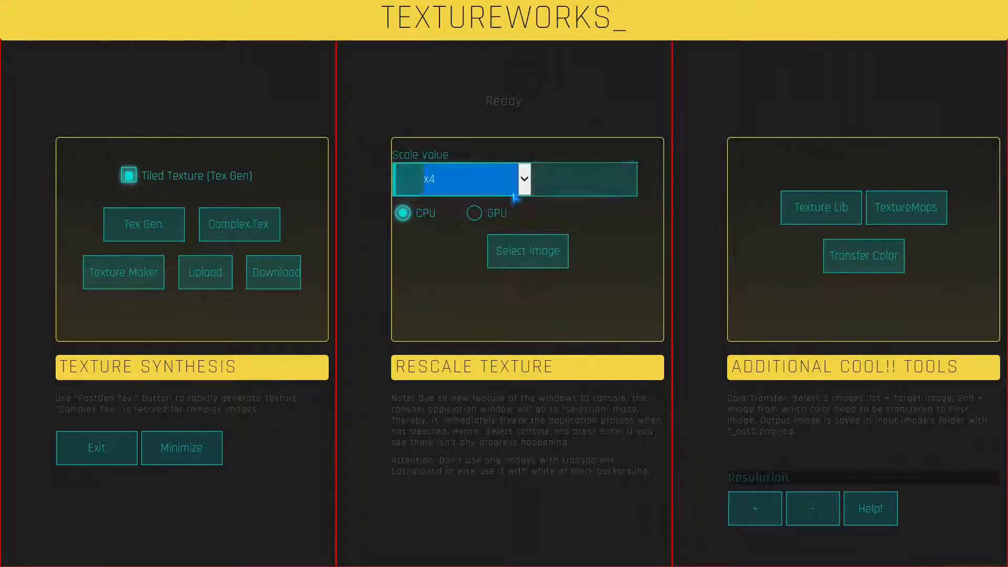
pyautogui.click(504, 181)
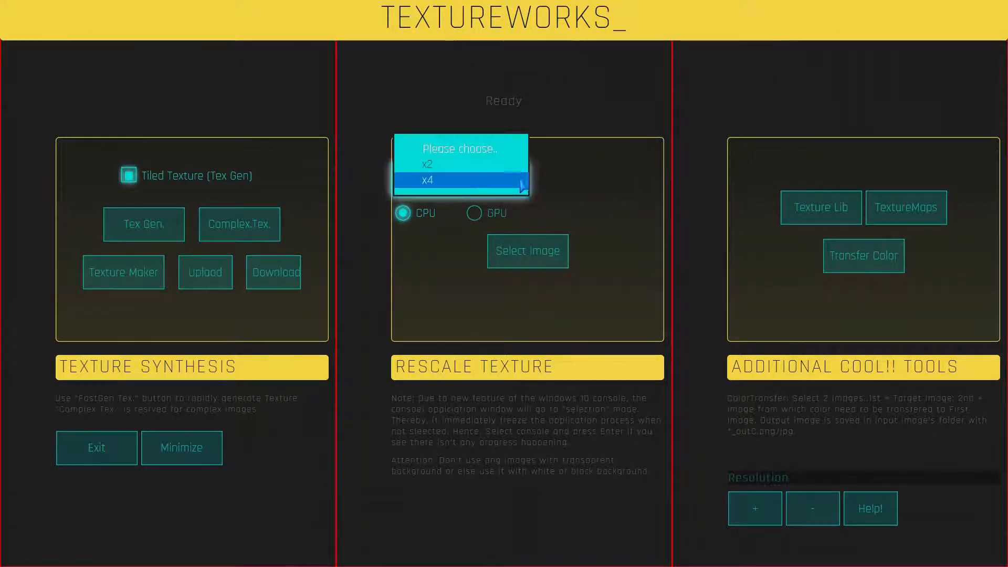
pyautogui.click(489, 167)
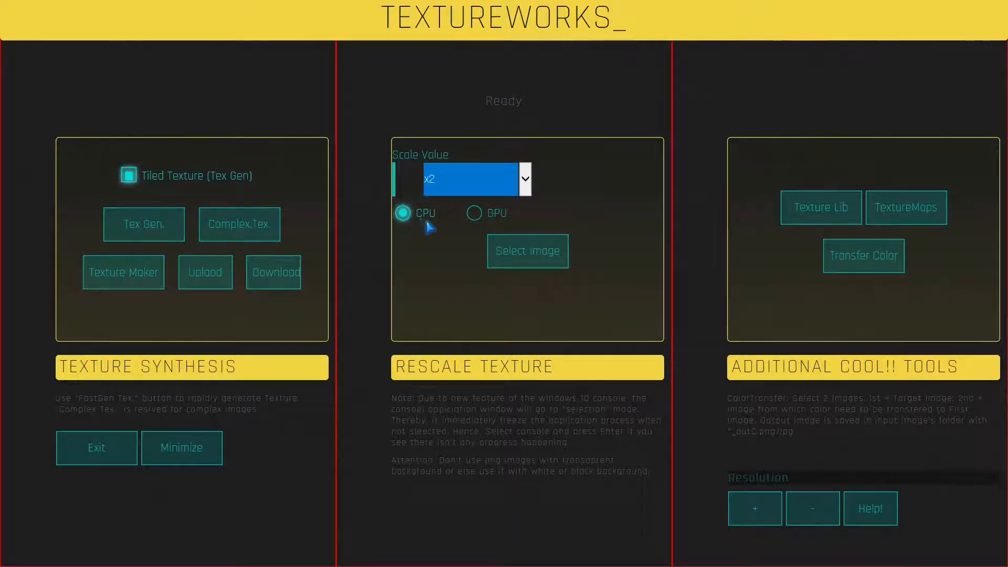
pyautogui.click(474, 213)
pyautogui.click(402, 214)
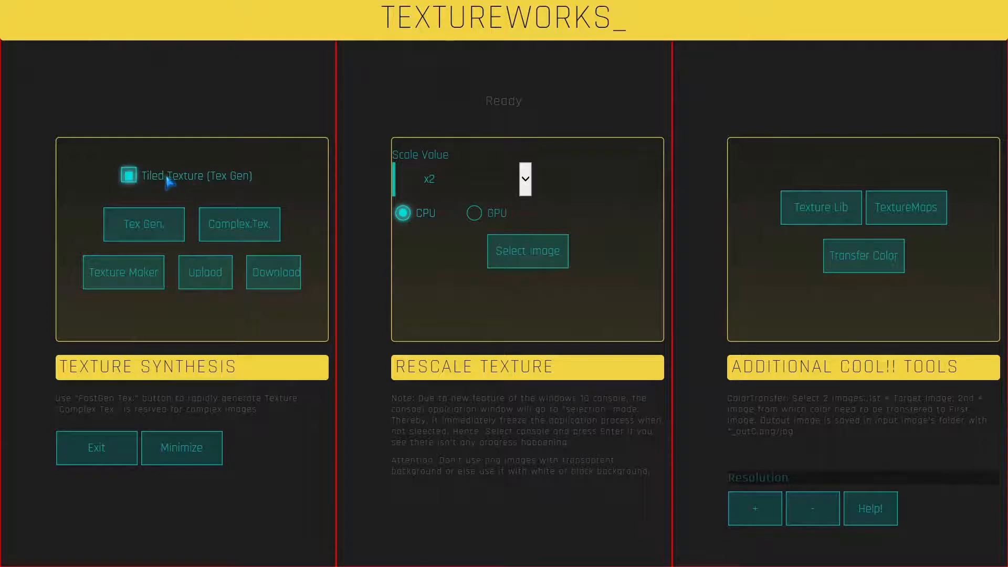
# Step: Generate a tiled texture with Tex Gen. from T_1_diff in the texture library's grassland folder
pyautogui.click(128, 176)
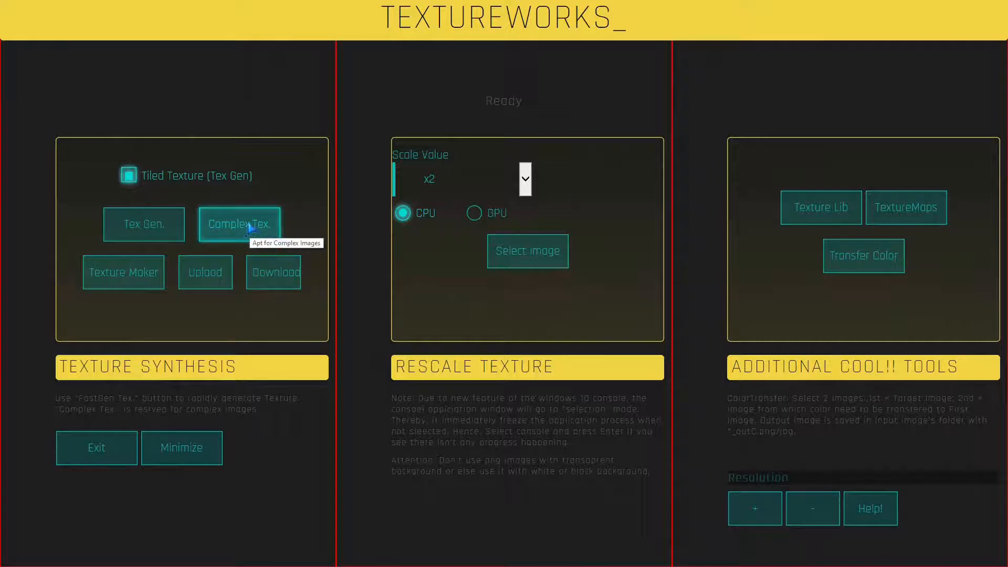
pyautogui.click(163, 226)
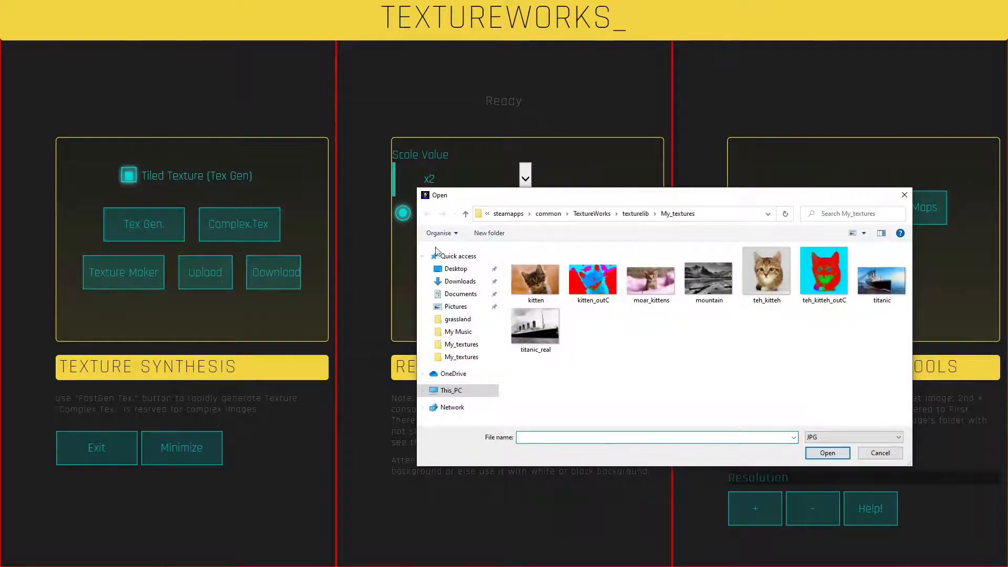
pyautogui.click(465, 214)
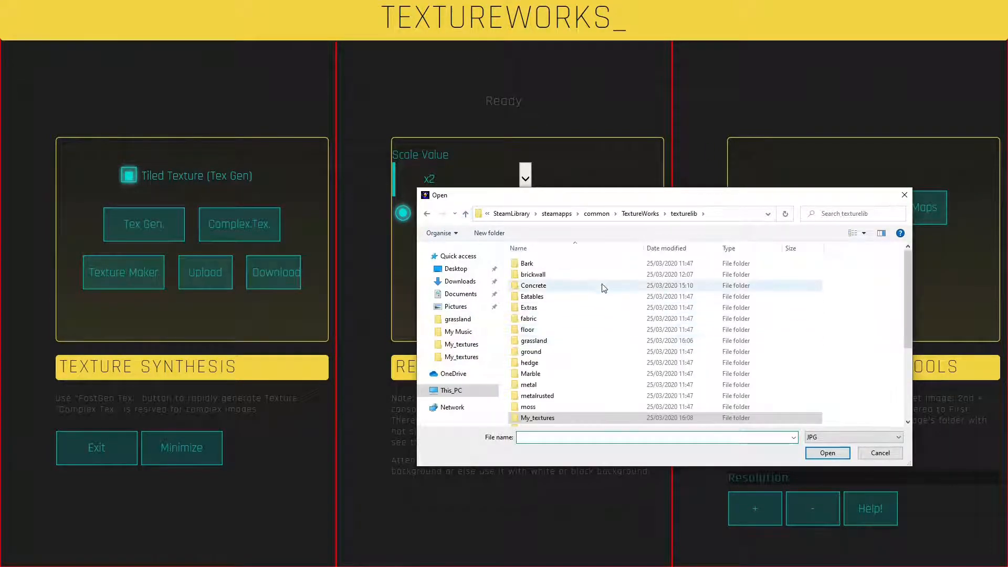
pyautogui.doubleClick(553, 340)
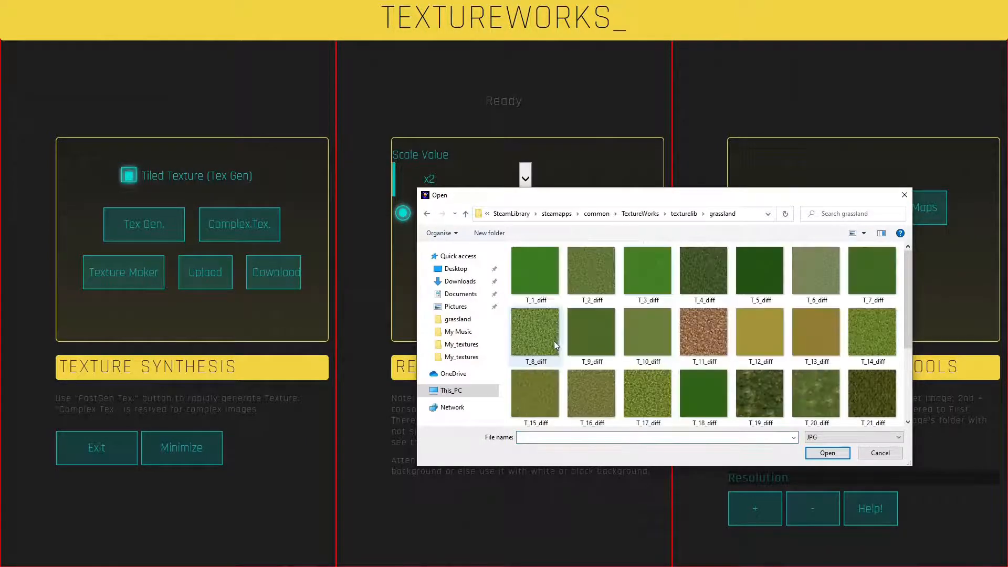
pyautogui.click(545, 276)
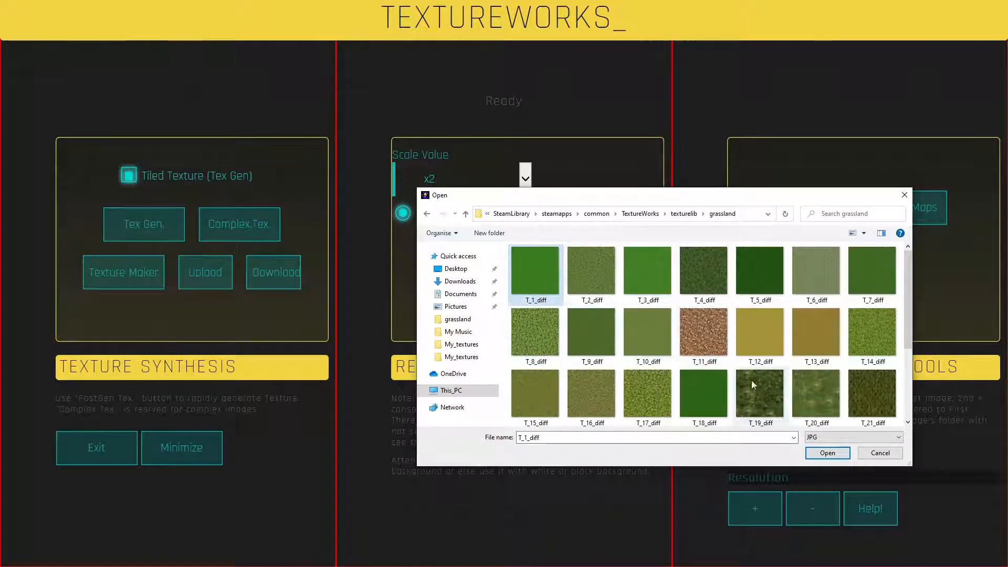
pyautogui.click(828, 453)
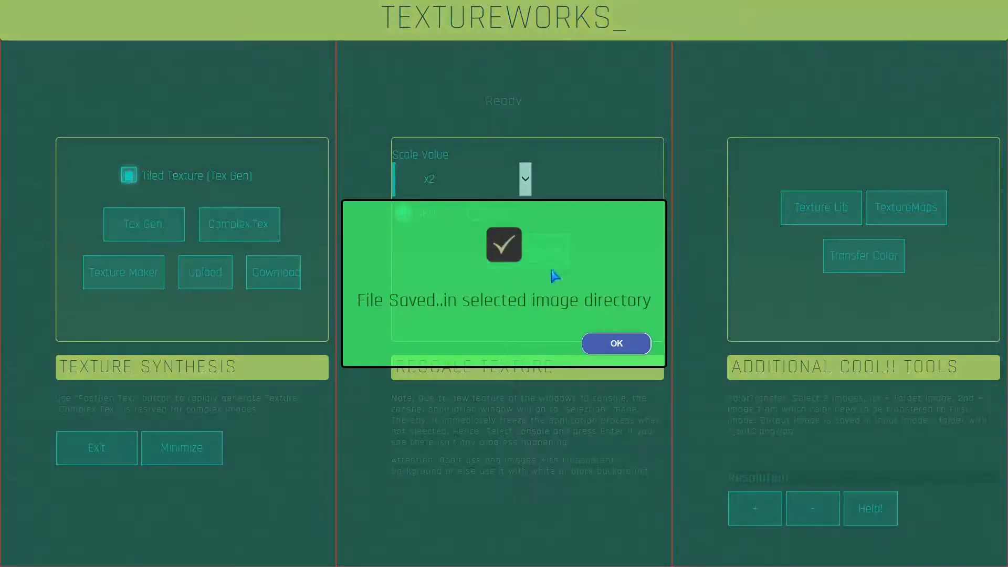
pyautogui.click(609, 348)
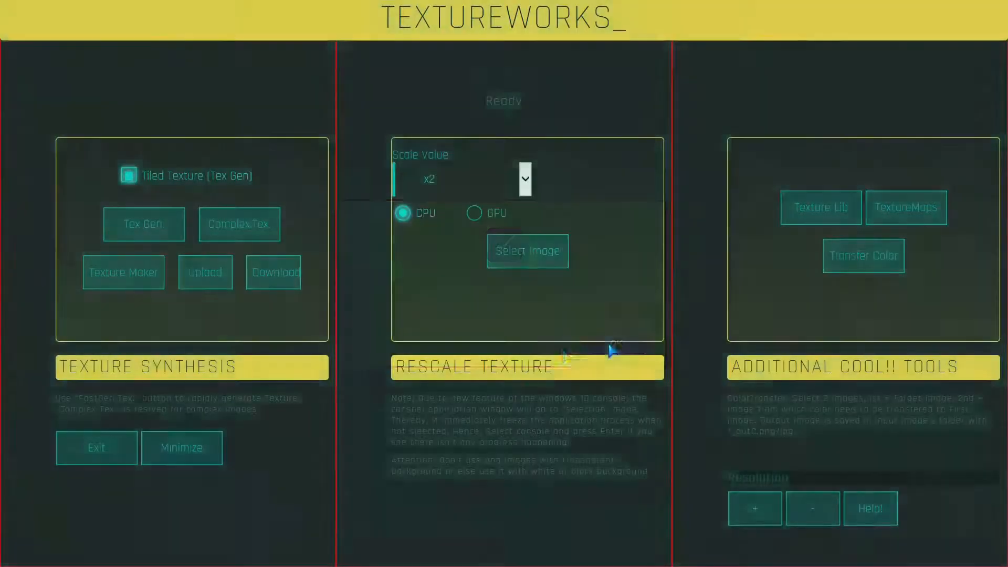
# Step: Minimize TextureWorks and compare the generated T_1_diff_outT image with the original T_1_diff in Windows Photo Viewer
pyautogui.click(167, 459)
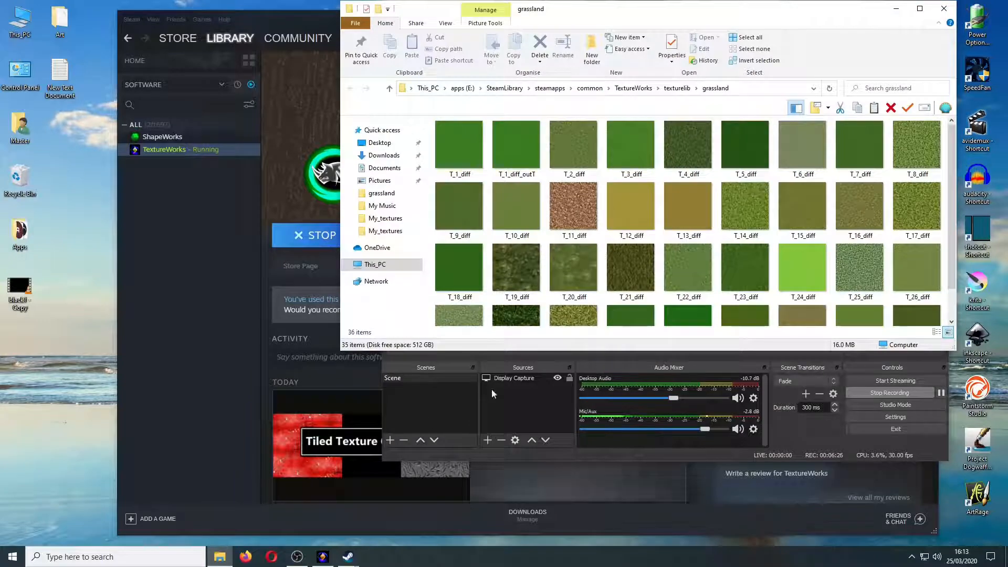
pyautogui.click(520, 152)
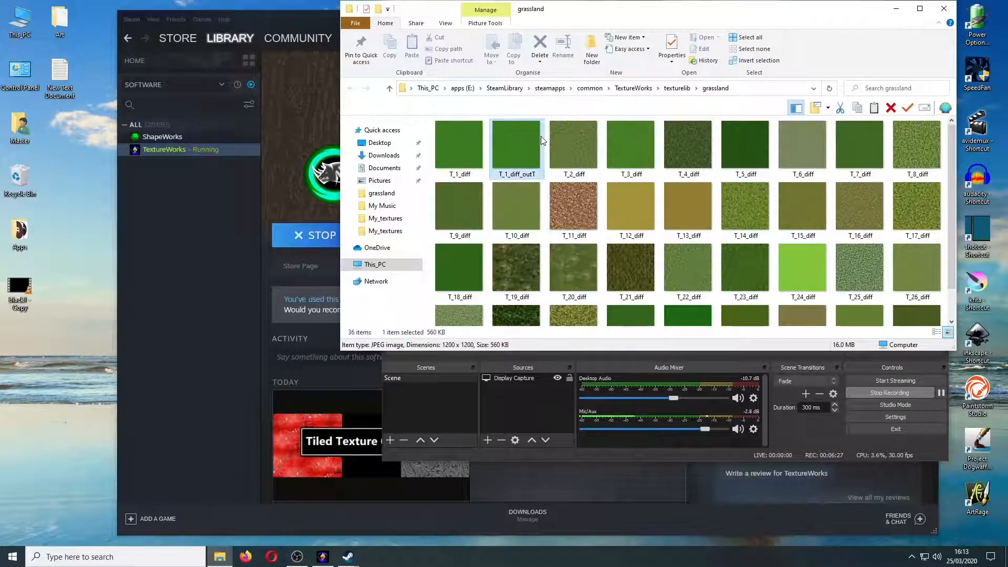
pyautogui.doubleClick(520, 152)
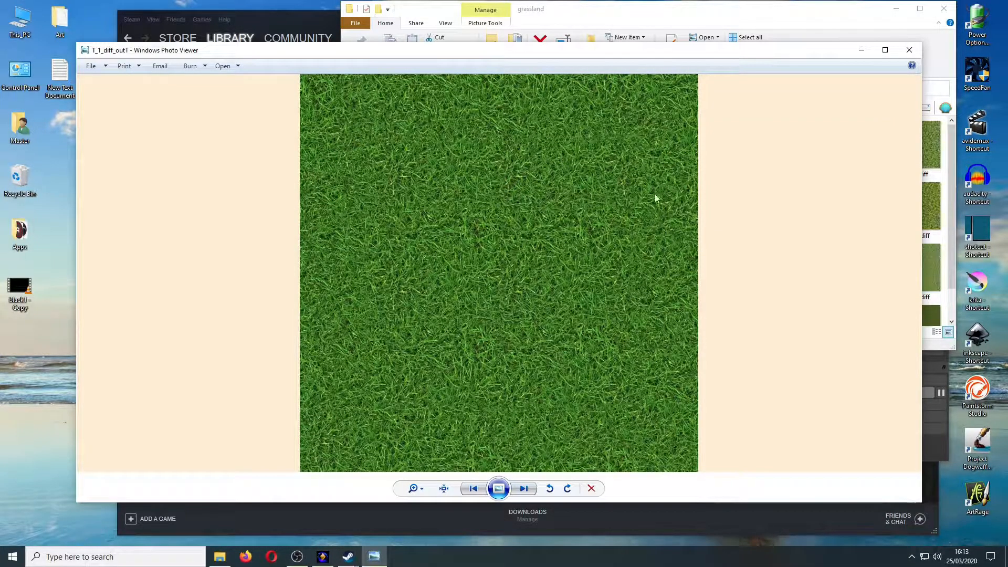
pyautogui.click(472, 488)
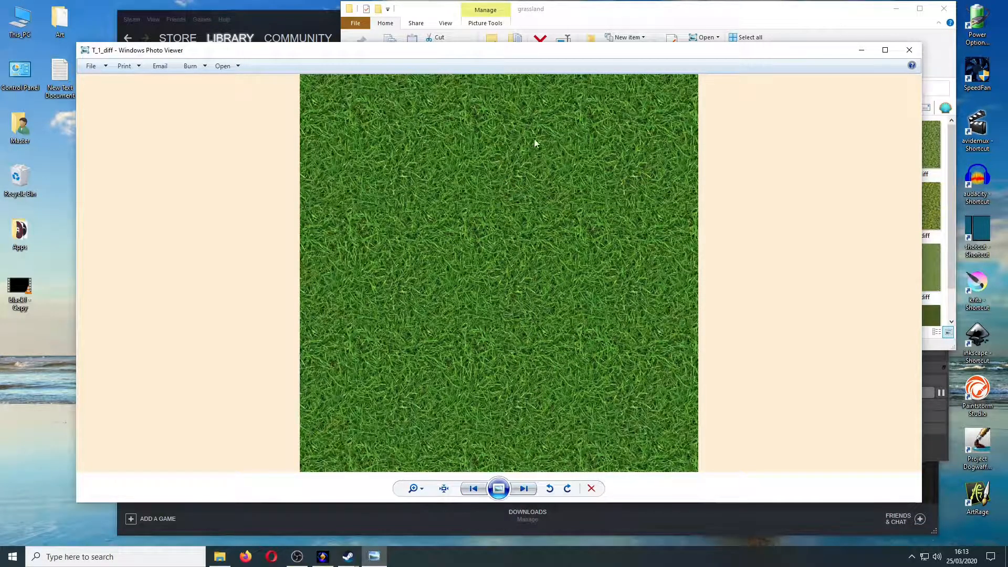
pyautogui.click(521, 489)
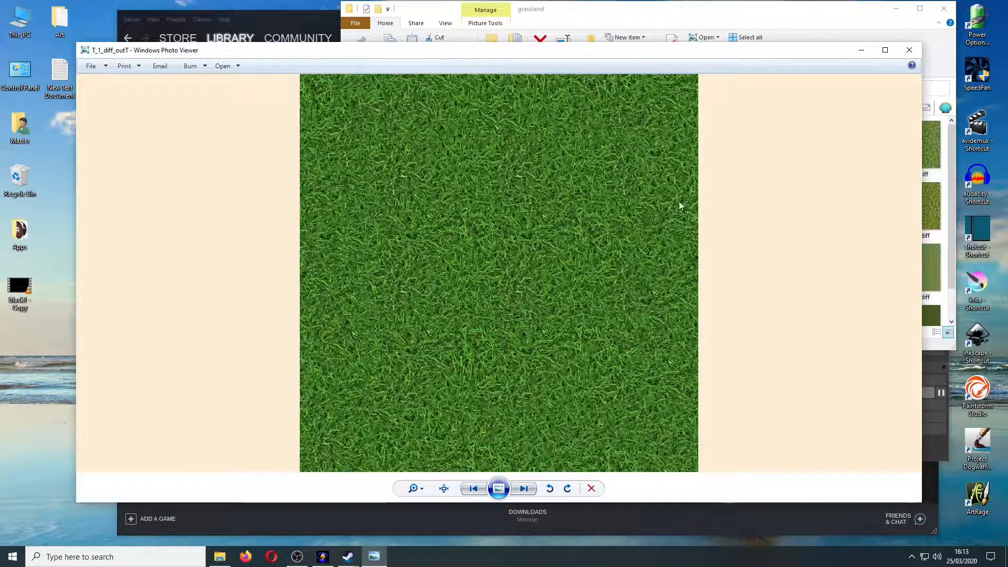
pyautogui.click(909, 49)
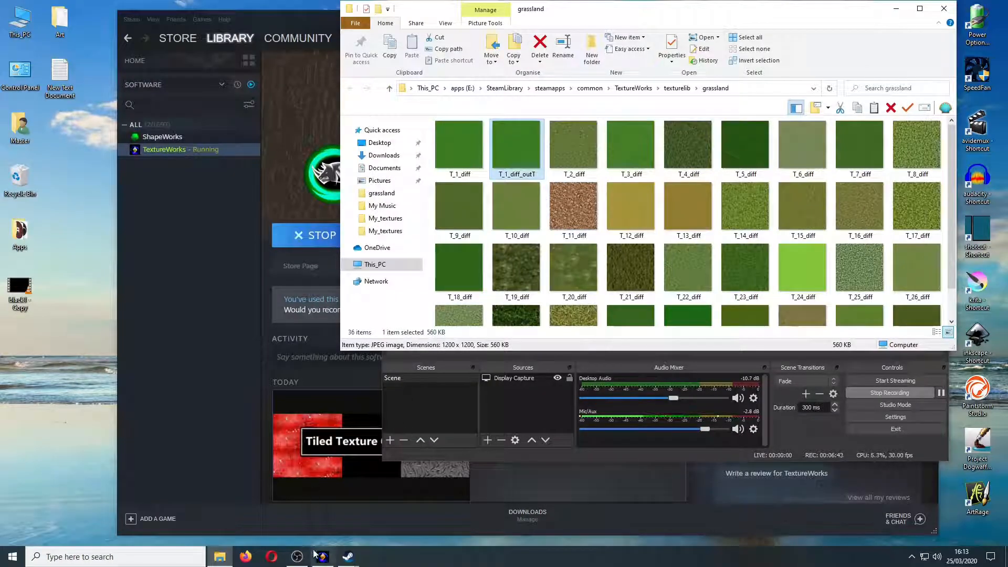
# Step: Switch back to TextureWorks, open Texture Maker and add a Voronoi node to the graph
pyautogui.click(320, 555)
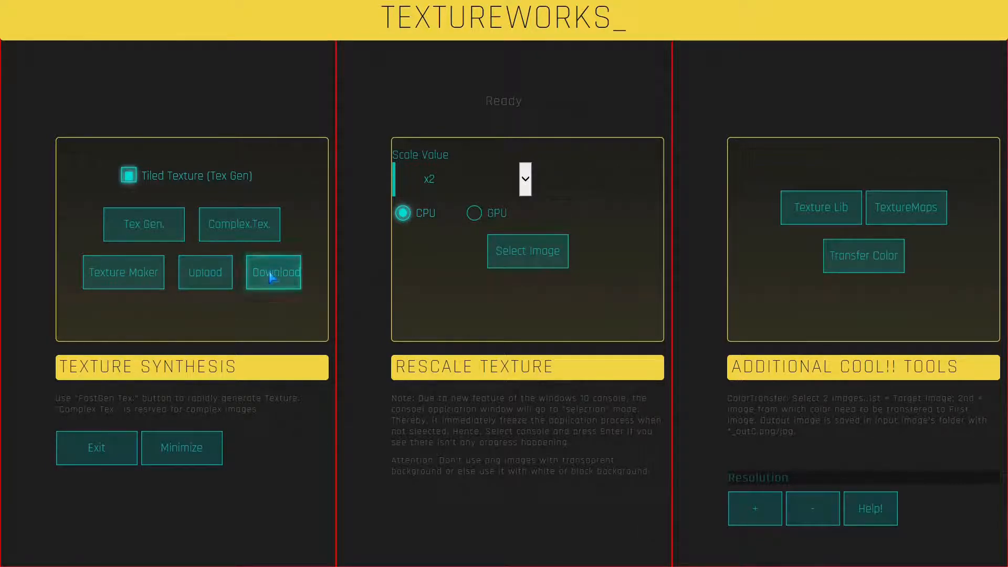
pyautogui.click(132, 287)
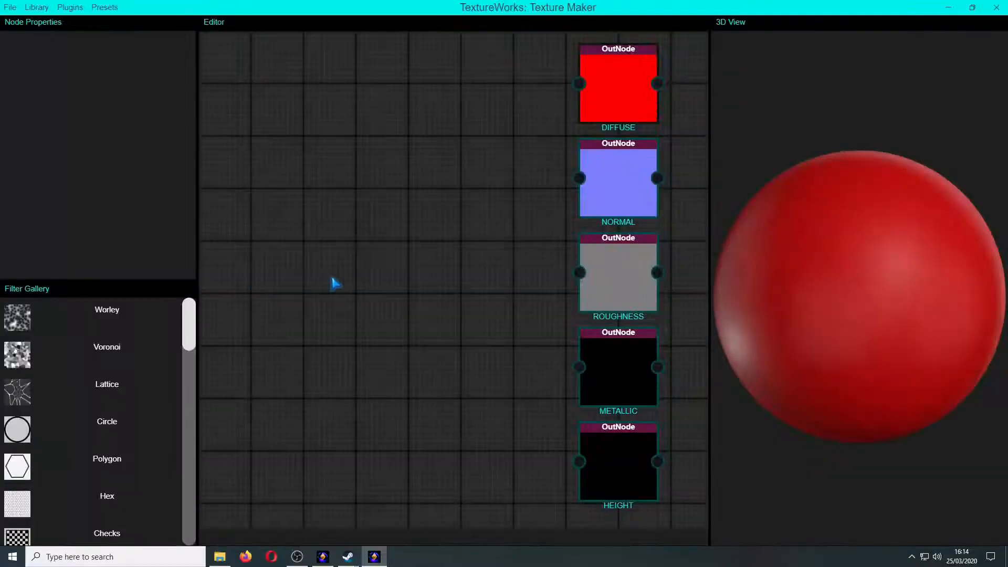
pyautogui.scroll(-2, 336, 284)
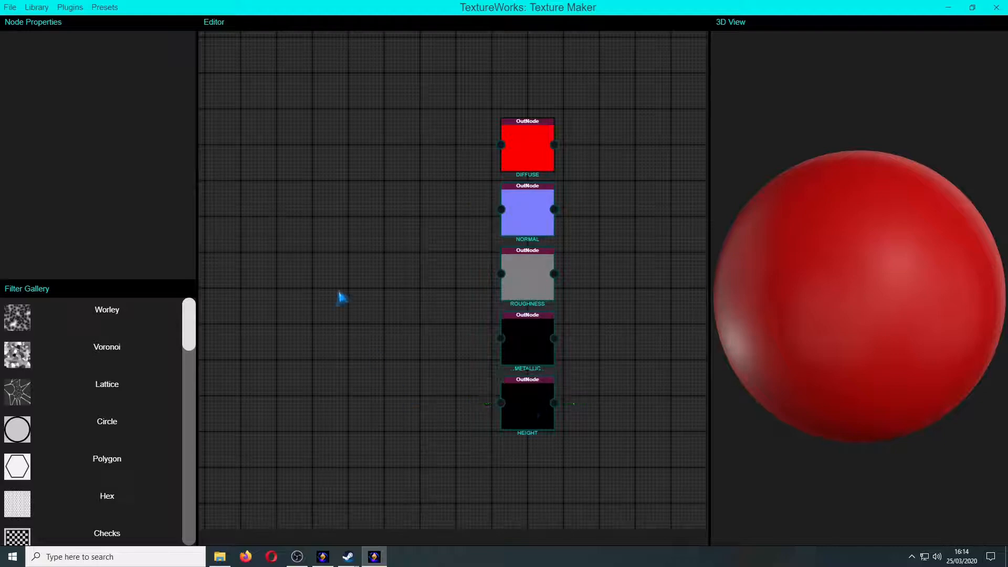
pyautogui.scroll(-1, 396, 297)
pyautogui.moveTo(337, 272)
pyautogui.mouseDown(button='middle')
pyautogui.moveTo(389, 269)
pyautogui.moveTo(344, 287)
pyautogui.moveTo(477, 276)
pyautogui.moveTo(343, 282)
pyautogui.mouseUp(button='middle')
pyautogui.scroll(4, 382, 287)
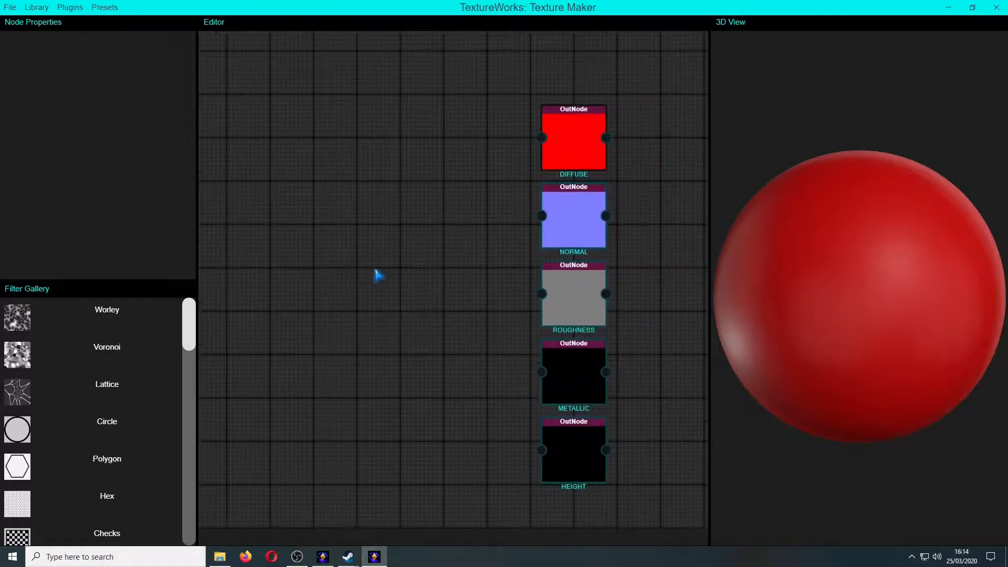
pyautogui.doubleClick(25, 362)
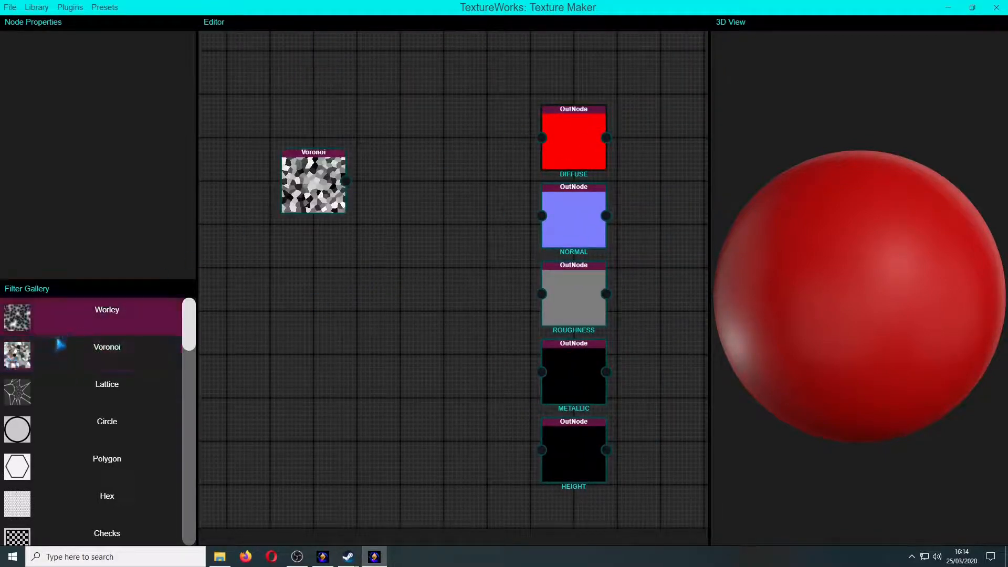
# Step: Add a Base Color node and arrange it directly below the Voronoi node, well away from the output nodes
pyautogui.scroll(-1, 86, 373)
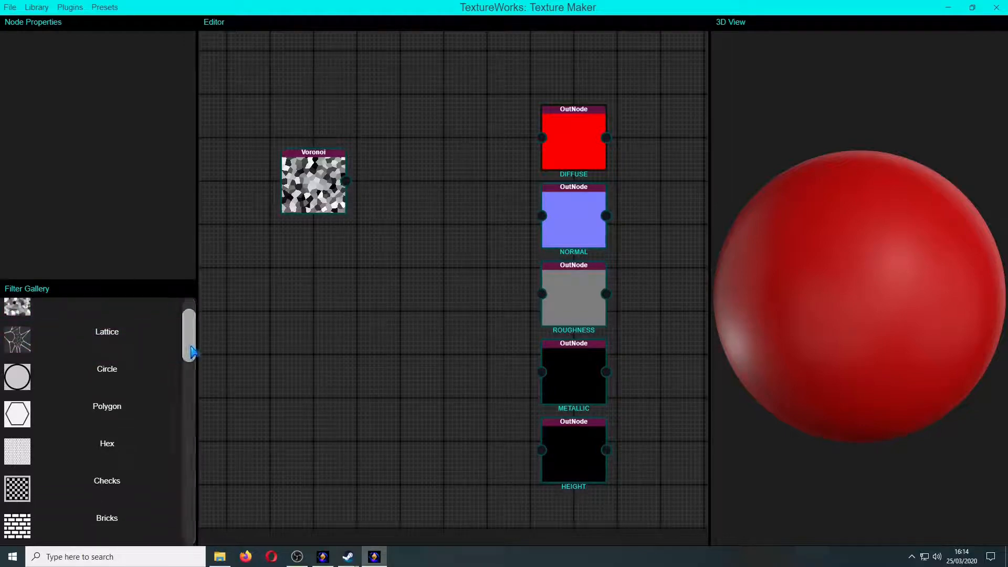
pyautogui.moveTo(188, 347); pyautogui.dragTo(184, 454)
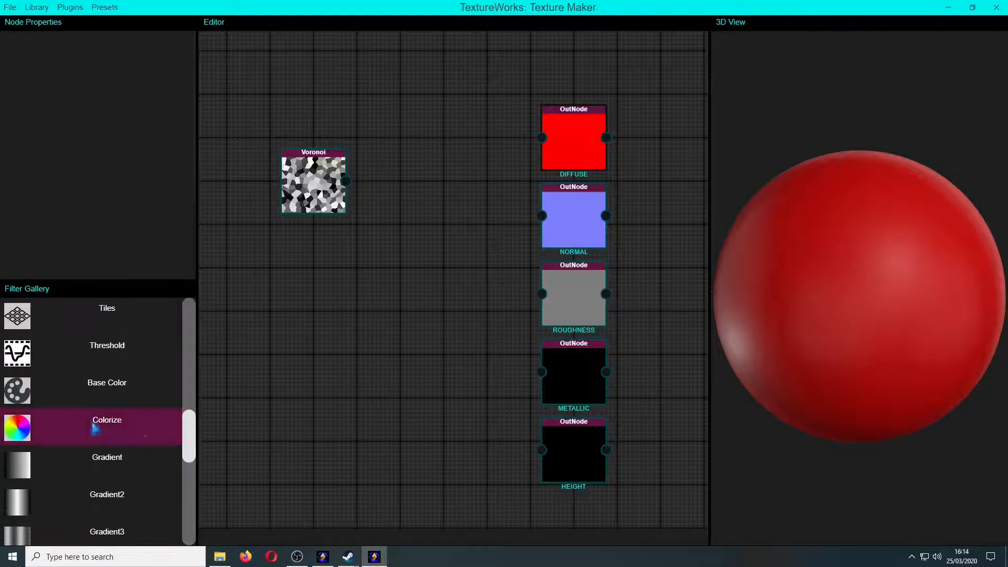
pyautogui.click(3, 395)
pyautogui.moveTo(308, 174); pyautogui.dragTo(359, 258)
pyautogui.moveTo(280, 168); pyautogui.dragTo(229, 140)
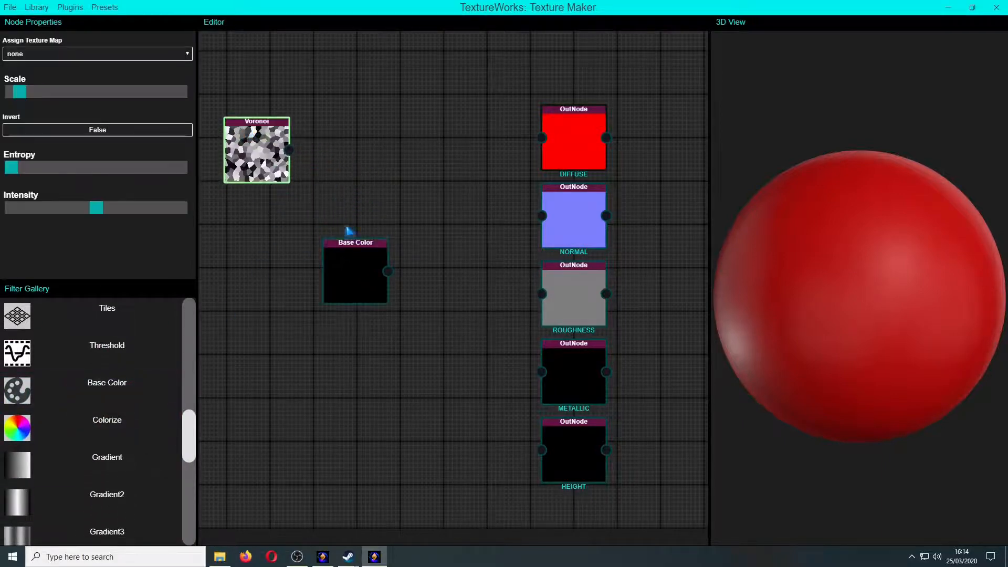
pyautogui.moveTo(355, 249); pyautogui.dragTo(265, 220)
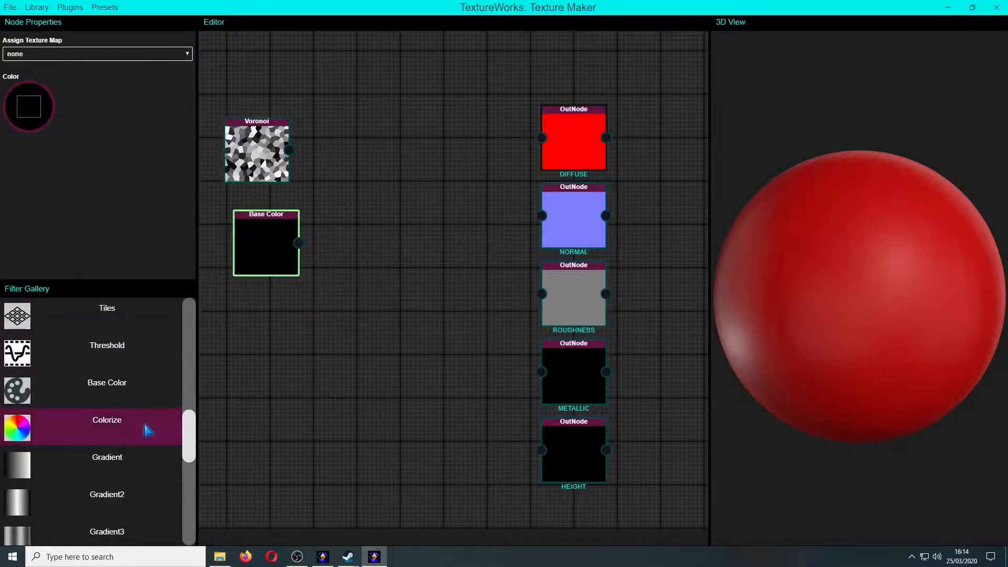
# Step: Add a Blend node and place it between the Voronoi and Base Color nodes and the output nodes
pyautogui.scroll(5, 128, 422)
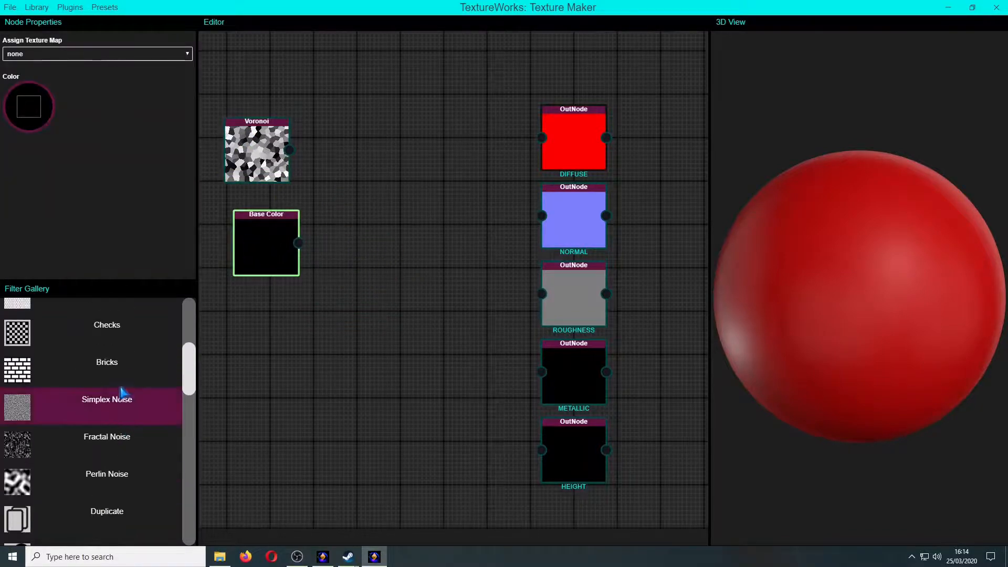
pyautogui.moveTo(187, 385)
pyautogui.mouseDown()
pyautogui.moveTo(184, 350)
pyautogui.moveTo(181, 389)
pyautogui.mouseUp()
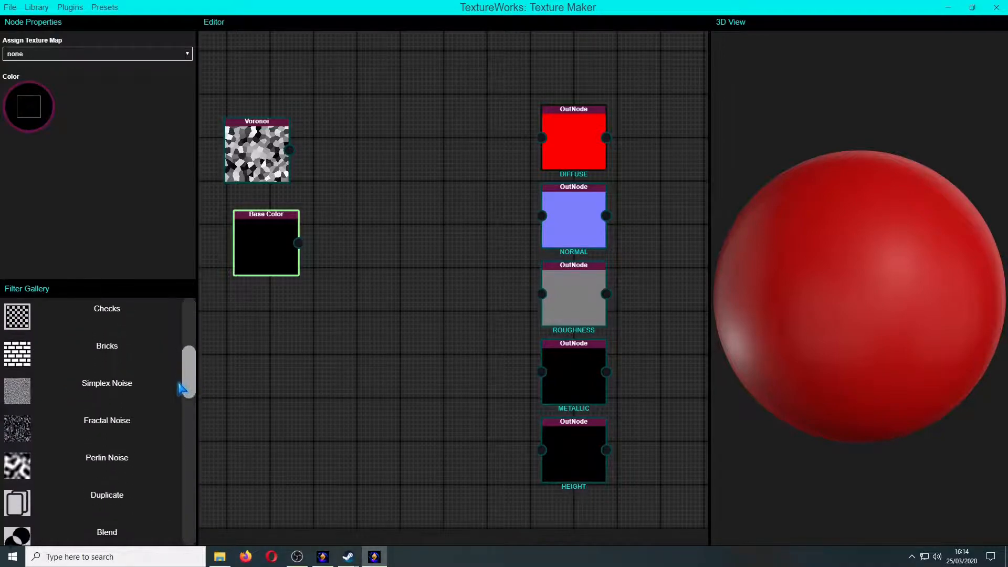
pyautogui.scroll(-4, 99, 368)
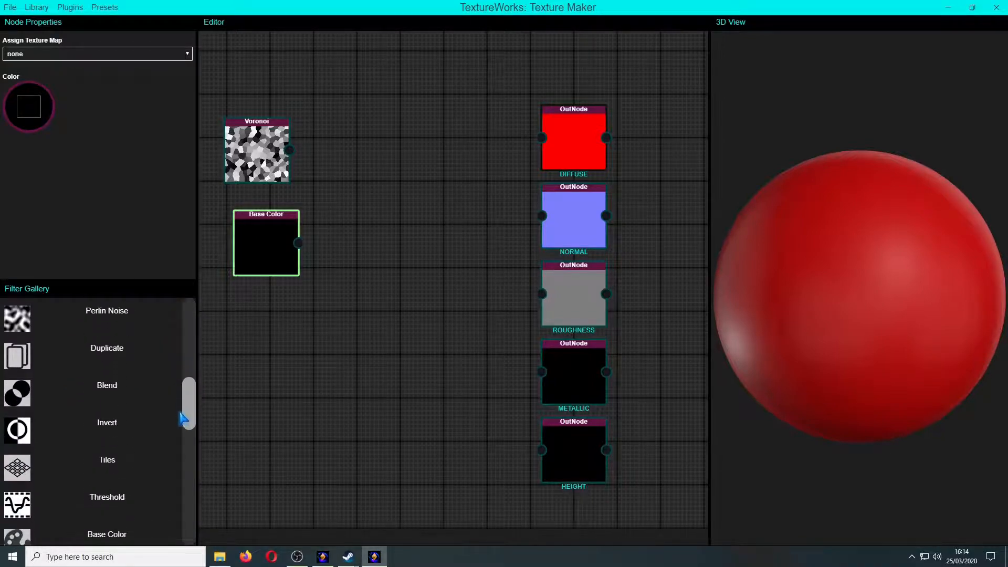
pyautogui.click(129, 390)
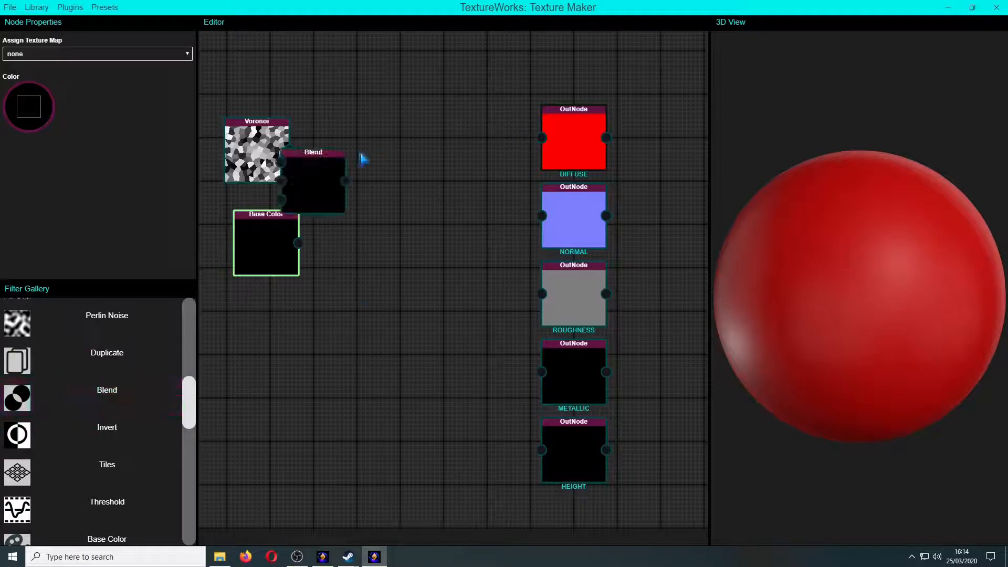
pyautogui.moveTo(320, 173); pyautogui.dragTo(447, 162)
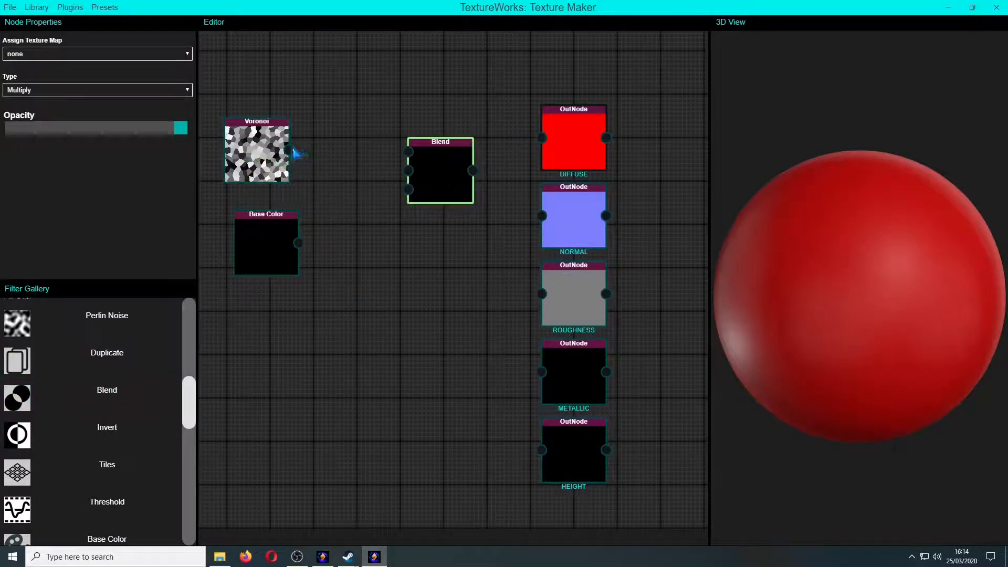
# Step: Connect the Voronoi and Base Color outputs to the Blend node's first two inputs and the Blend output to the Diffuse OutNode
pyautogui.moveTo(295, 153); pyautogui.dragTo(407, 152)
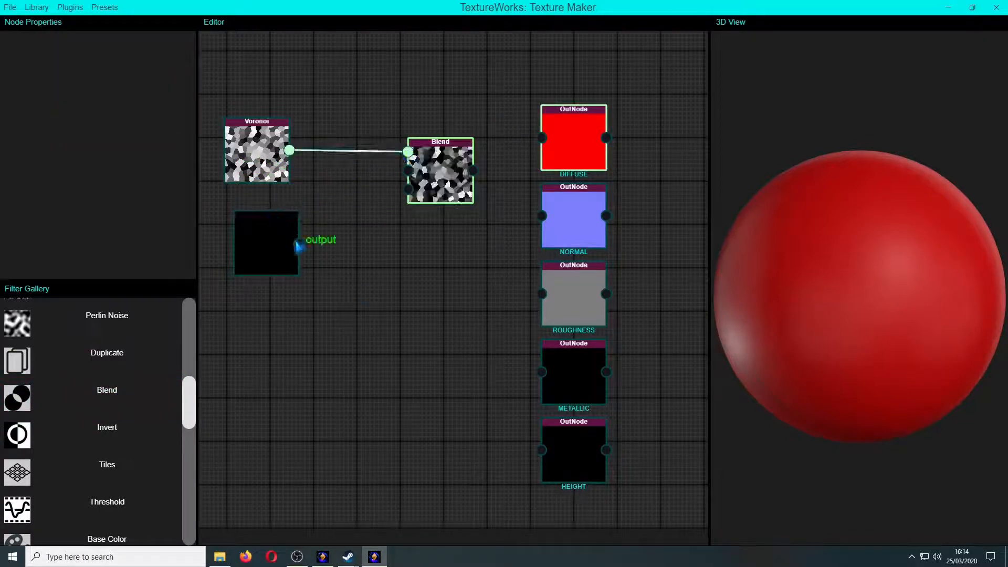
pyautogui.moveTo(298, 244); pyautogui.dragTo(407, 177)
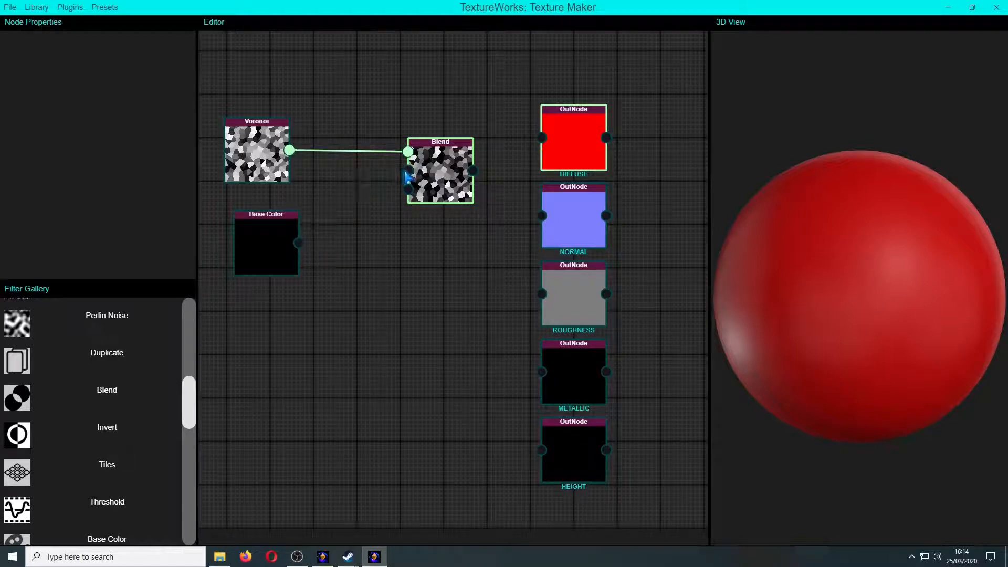
pyautogui.moveTo(298, 243); pyautogui.dragTo(408, 176)
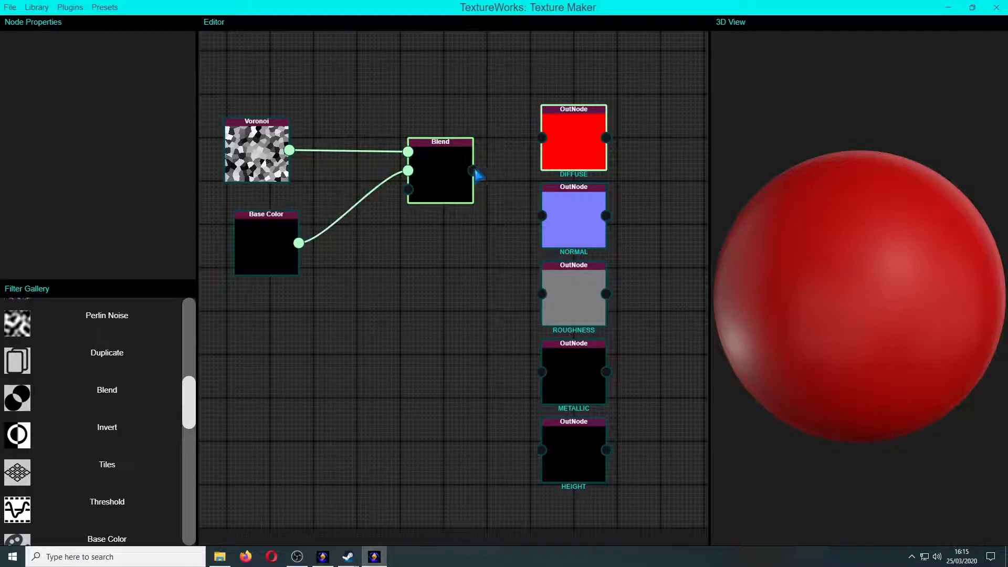
pyautogui.moveTo(559, 142); pyautogui.dragTo(541, 138)
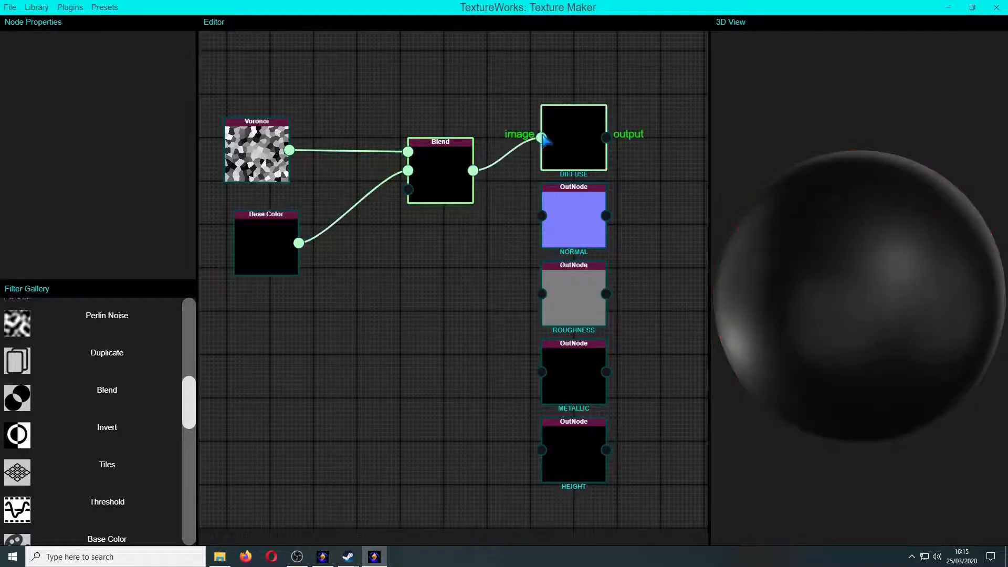
# Step: Set the Base Color node's colour to pure red (255, 0, 0), leaving its texture map assignment at none
pyautogui.click(440, 159)
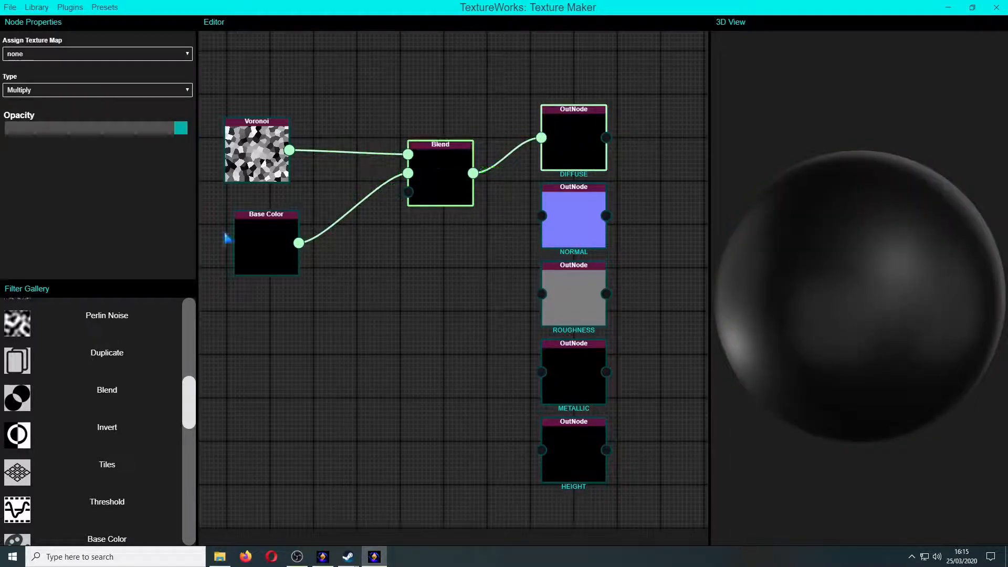
pyautogui.click(243, 223)
pyautogui.click(74, 54)
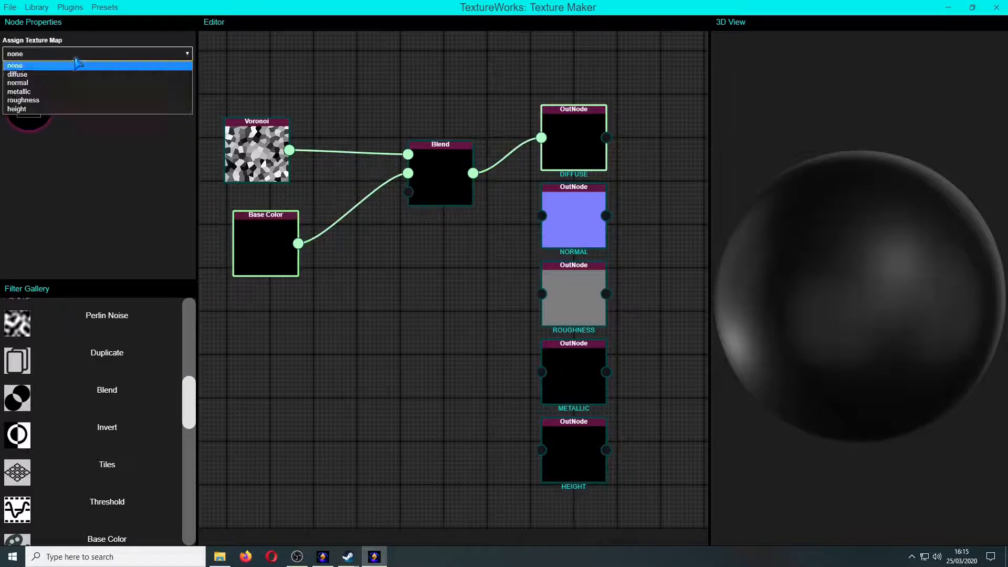
pyautogui.click(87, 63)
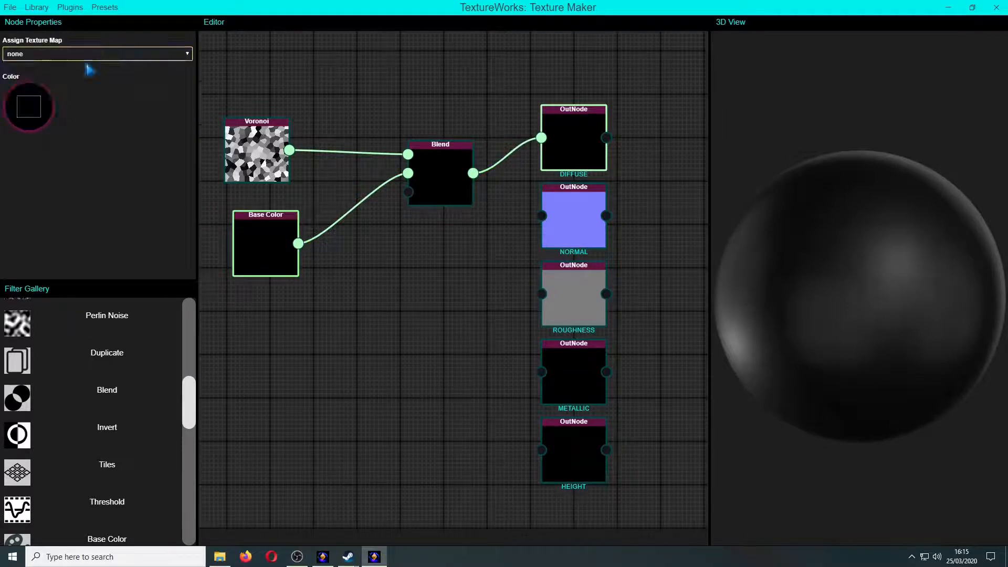
pyautogui.click(29, 107)
pyautogui.click(13, 43)
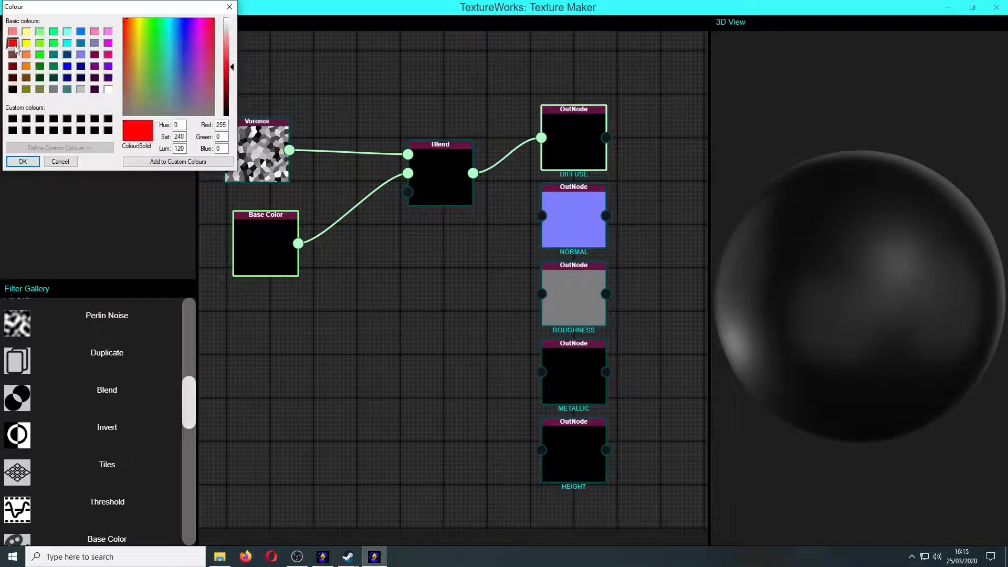
pyautogui.click(22, 162)
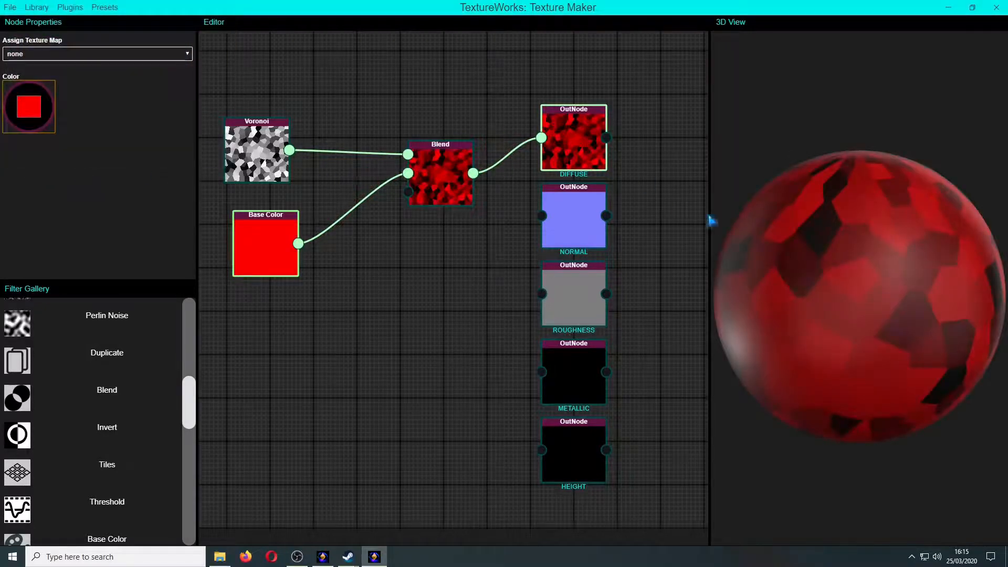
# Step: Raise the Voronoi node's Scale slightly, set Invert to True and lower Intensity to about a quarter, keeping Entropy at minimum
pyautogui.click(252, 157)
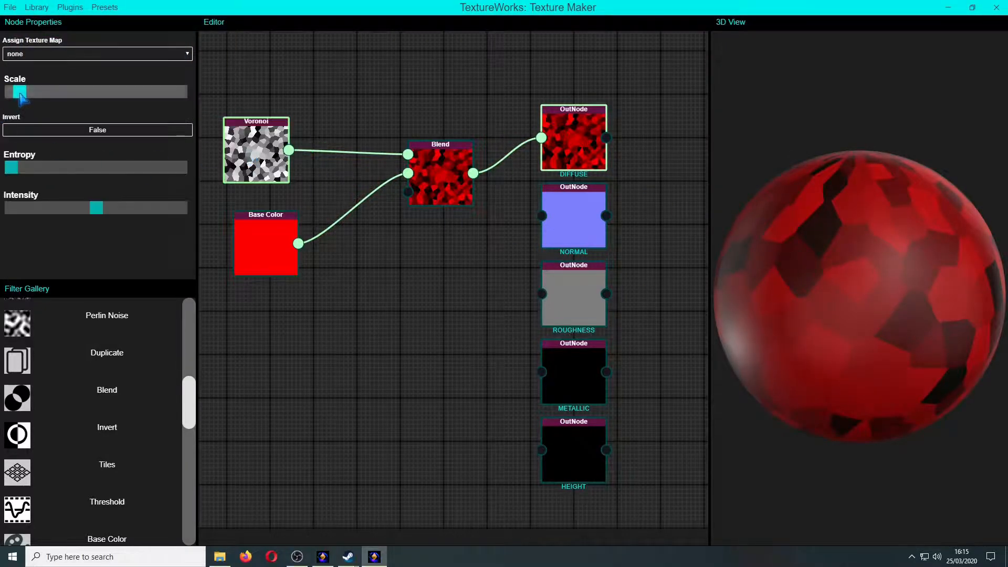
pyautogui.moveTo(19, 93); pyautogui.dragTo(38, 96)
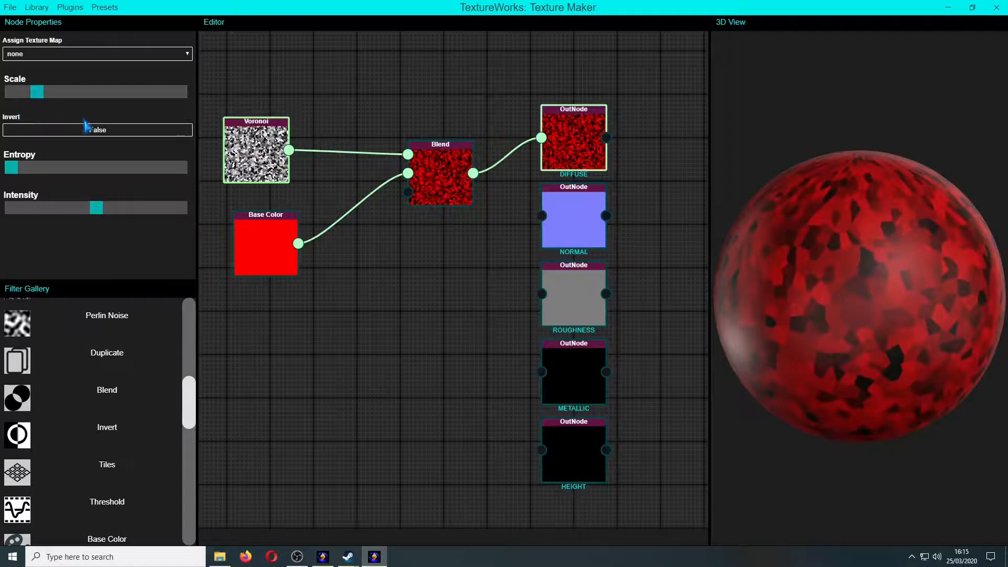
pyautogui.click(90, 134)
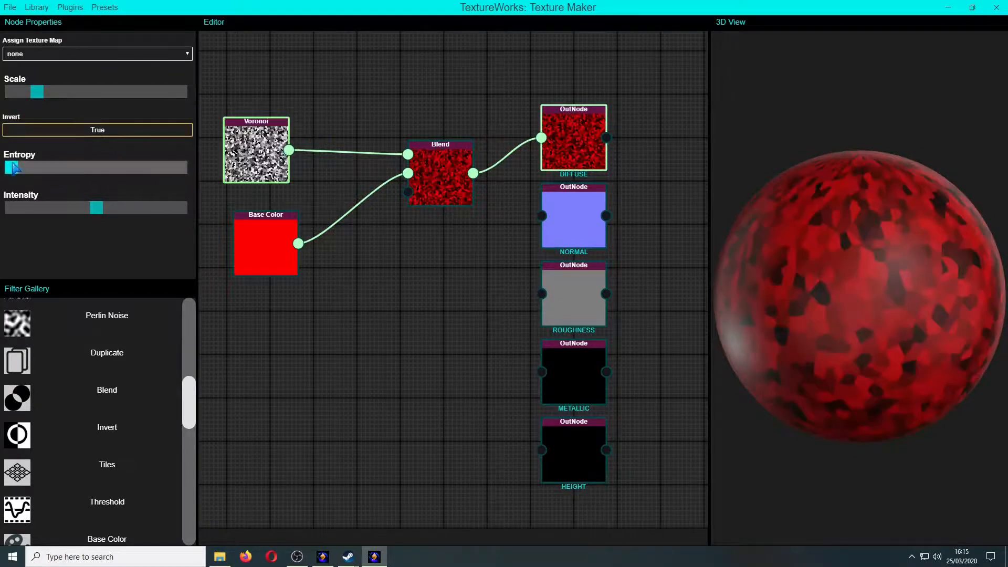
pyautogui.moveTo(11, 168)
pyautogui.mouseDown()
pyautogui.moveTo(181, 170)
pyautogui.moveTo(10, 169)
pyautogui.mouseUp()
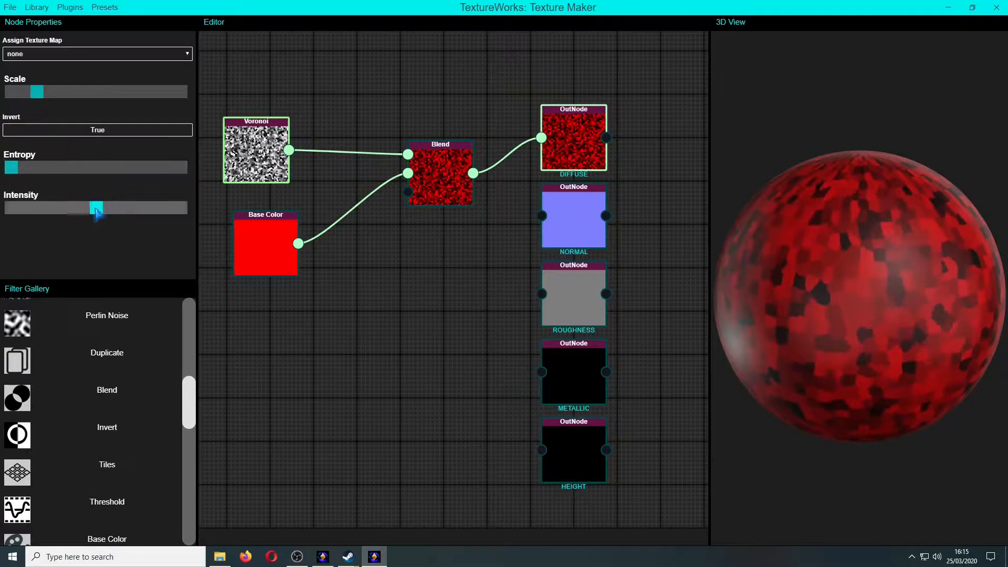
pyautogui.moveTo(96, 208)
pyautogui.mouseDown()
pyautogui.moveTo(166, 208)
pyautogui.moveTo(23, 209)
pyautogui.moveTo(50, 209)
pyautogui.mouseUp()
# Step: Move the Blend node closer to the Voronoi and Base Color nodes and browse the filter gallery to its end
pyautogui.moveTo(458, 155); pyautogui.dragTo(422, 134)
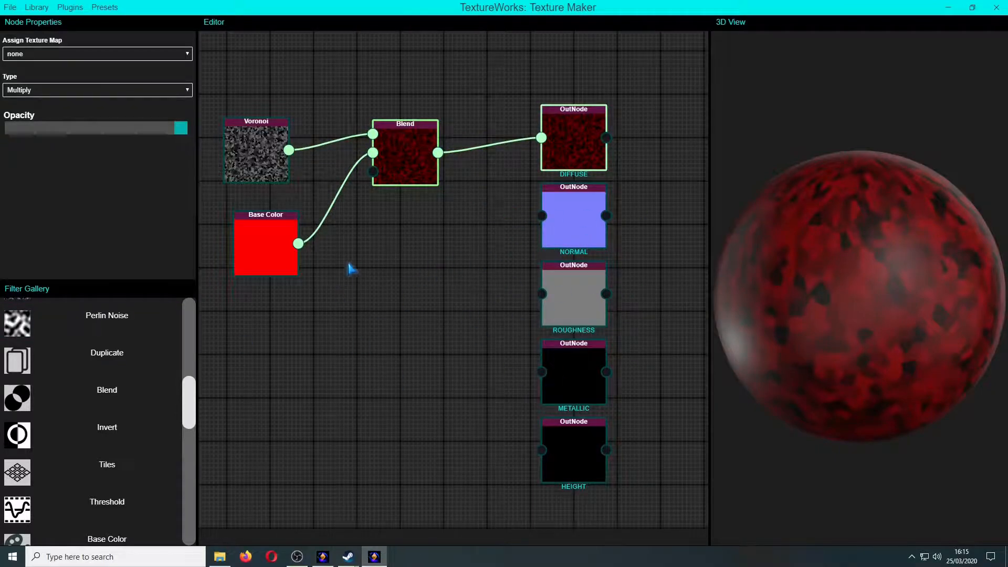
pyautogui.moveTo(191, 414); pyautogui.dragTo(187, 539)
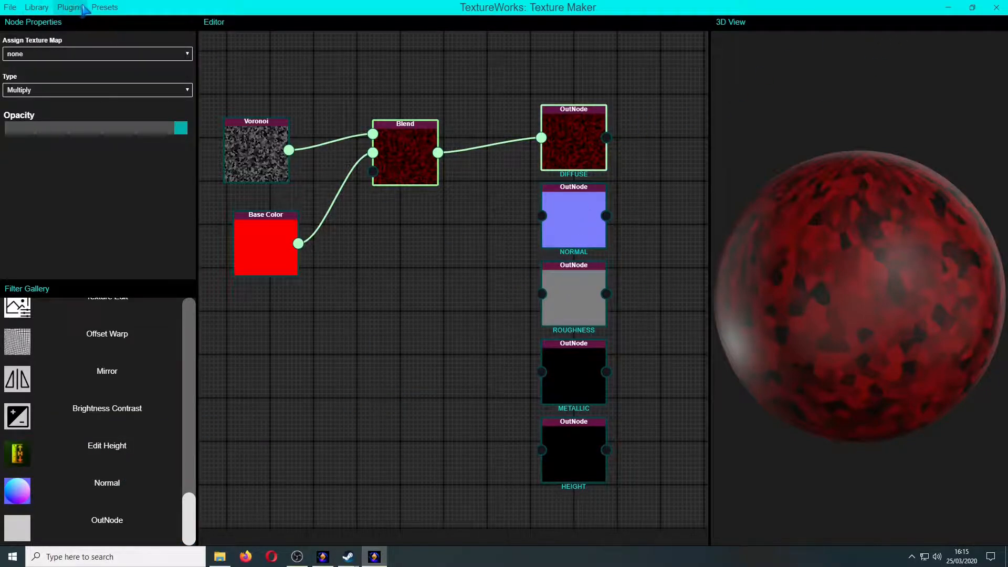
# Step: Load the Substance Solar material from the library and inspect its full node graph and the preview sphere
pyautogui.click(36, 8)
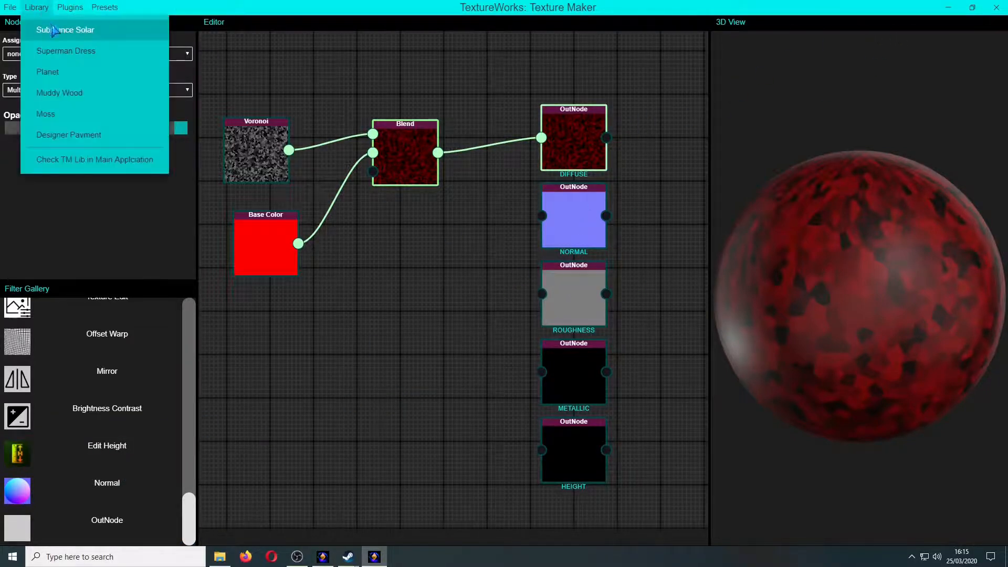
pyautogui.click(60, 29)
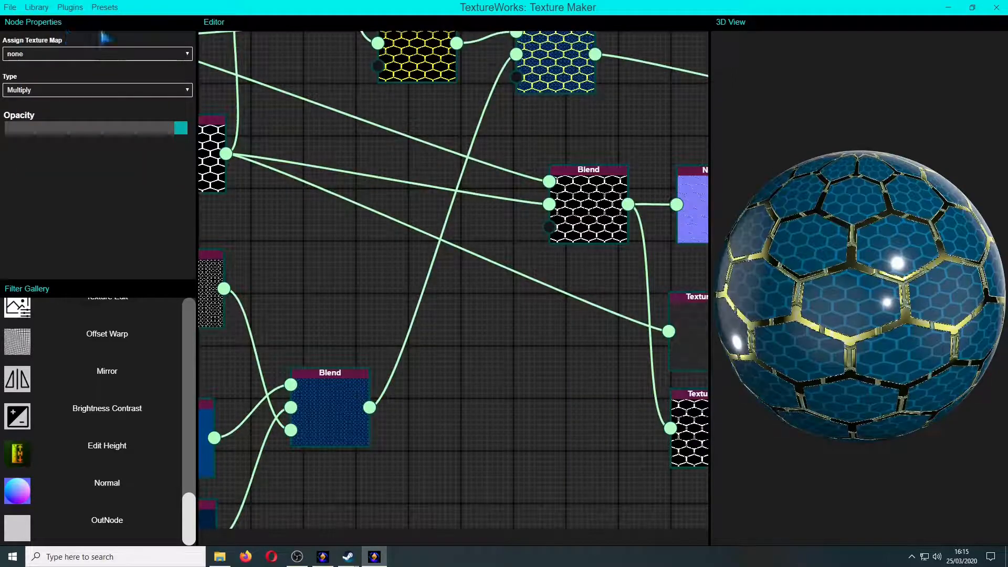
pyautogui.scroll(-5, 559, 156)
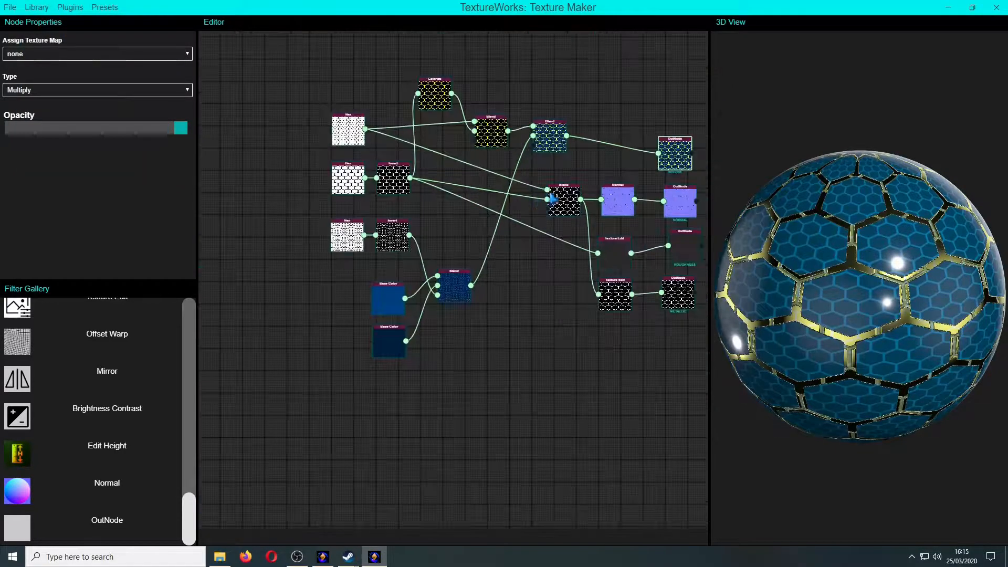
pyautogui.moveTo(517, 238); pyautogui.dragTo(461, 243)
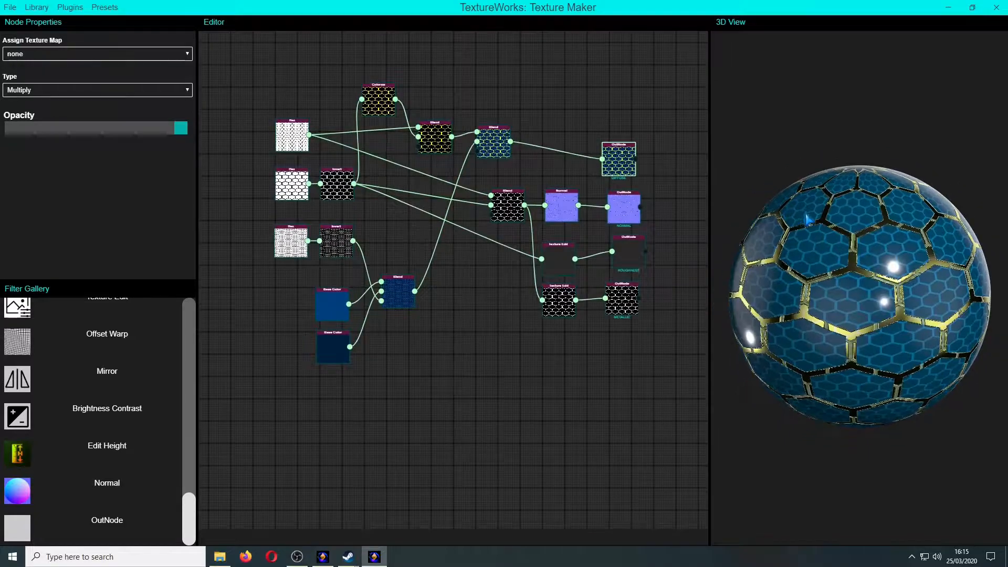
pyautogui.moveTo(817, 221); pyautogui.dragTo(850, 226)
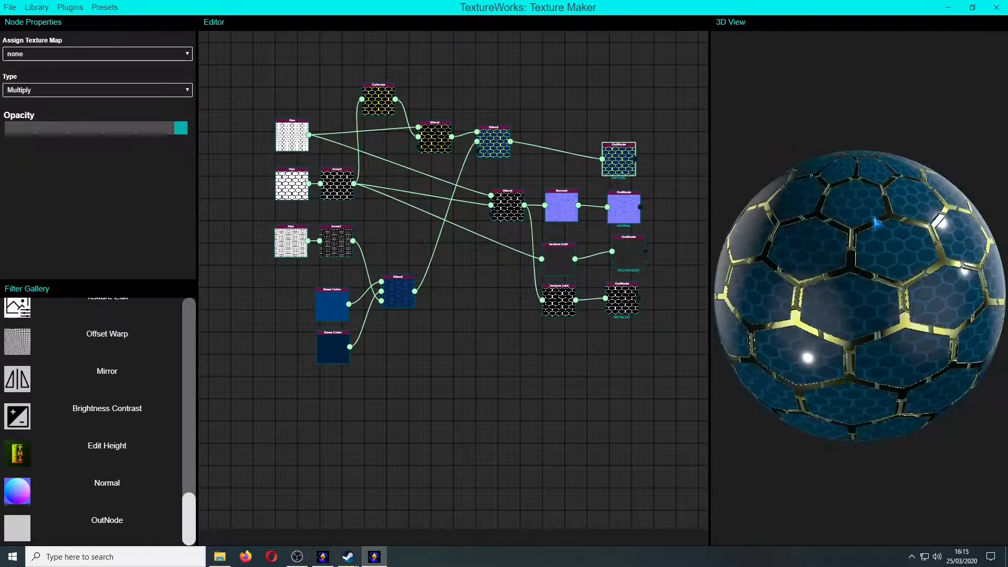
pyautogui.scroll(2, 415, 157)
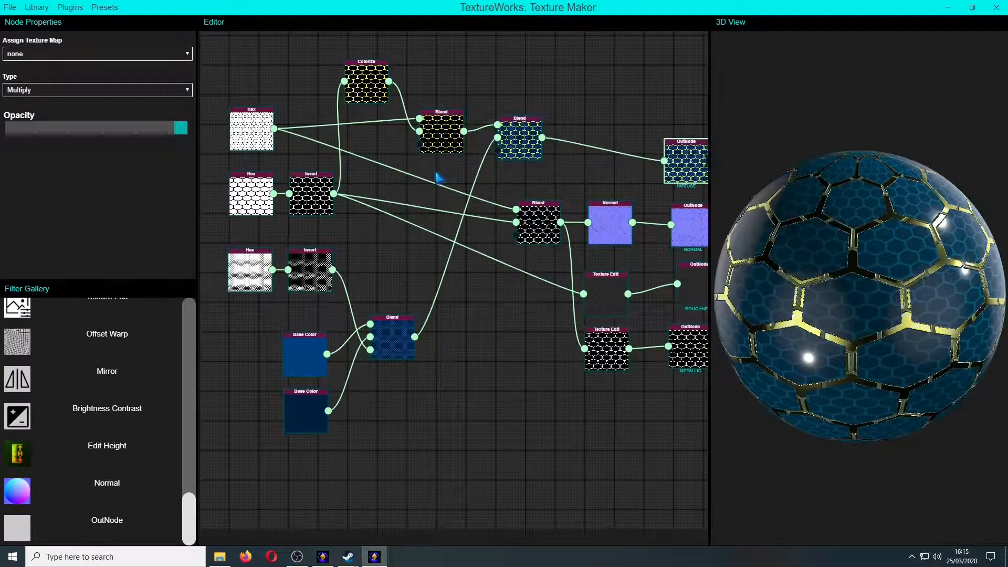
# Step: Try assigning the yellow Colorize node as the diffuse map, reset its assignment to none and check the preview sphere
pyautogui.click(378, 83)
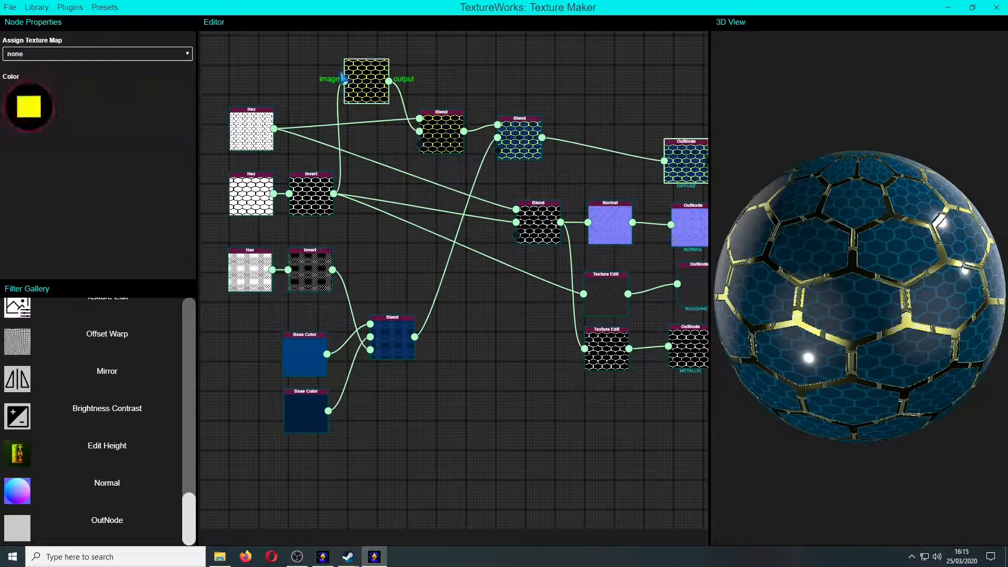
pyautogui.click(88, 54)
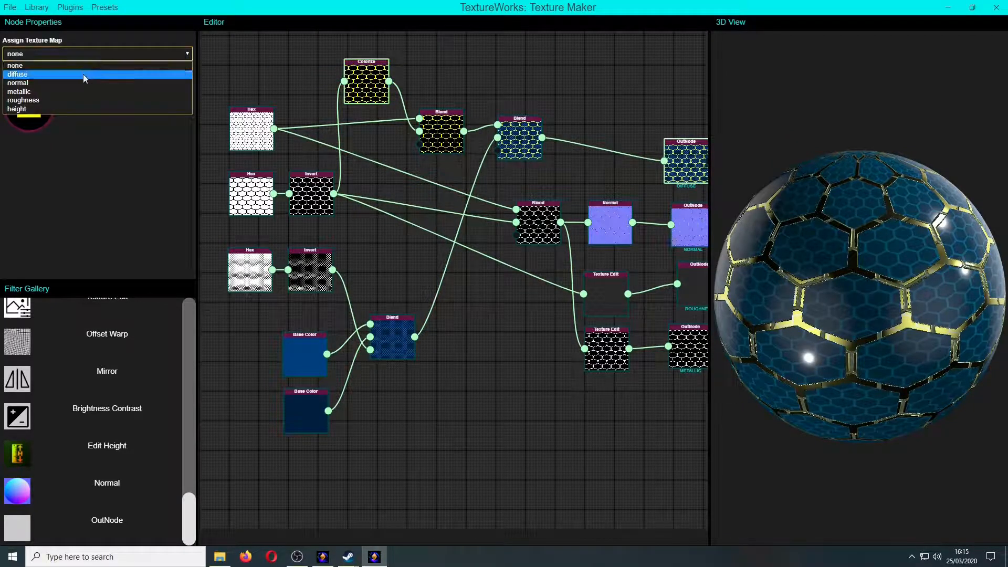
pyautogui.click(82, 74)
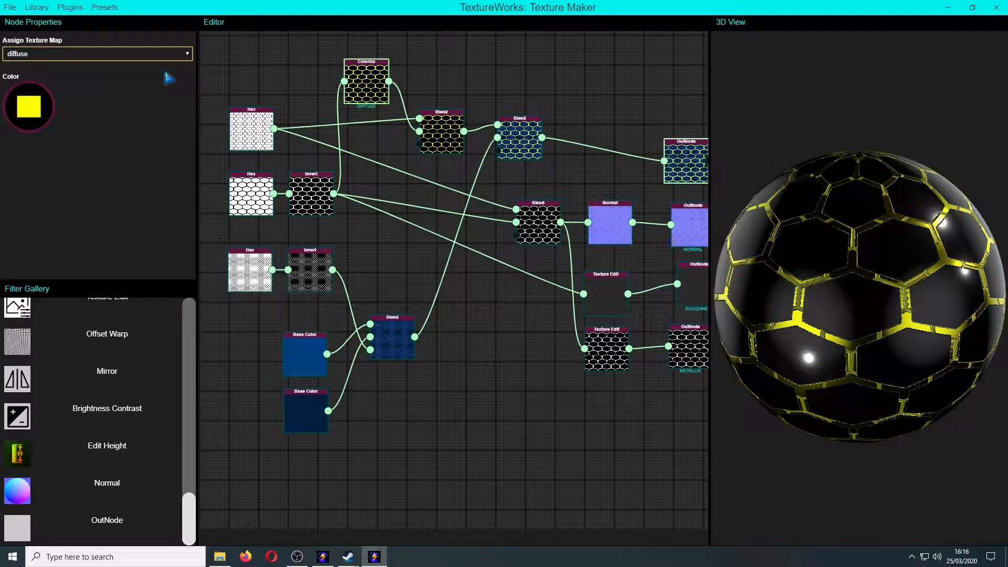
pyautogui.click(140, 57)
pyautogui.click(139, 66)
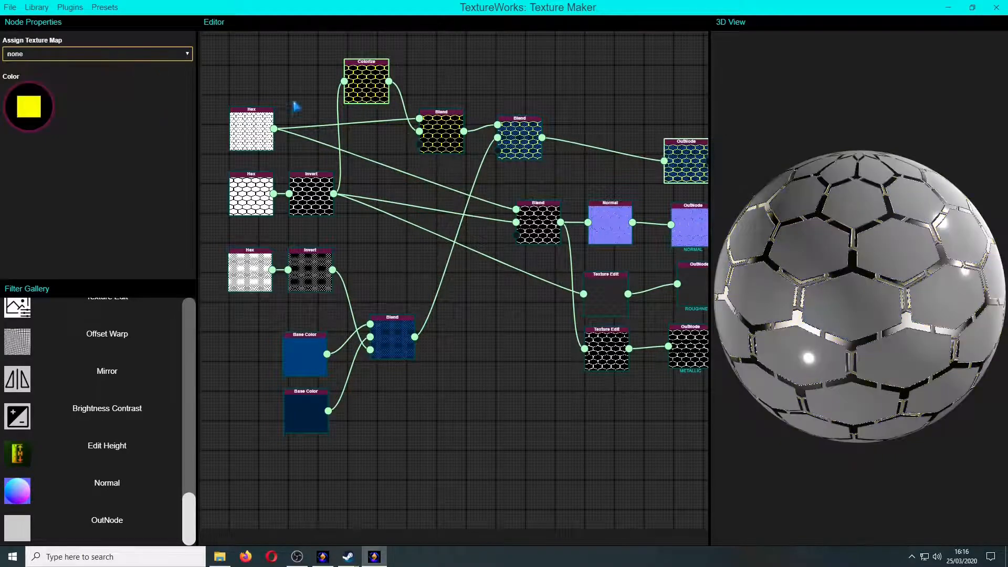
pyautogui.moveTo(893, 266); pyautogui.dragTo(827, 213)
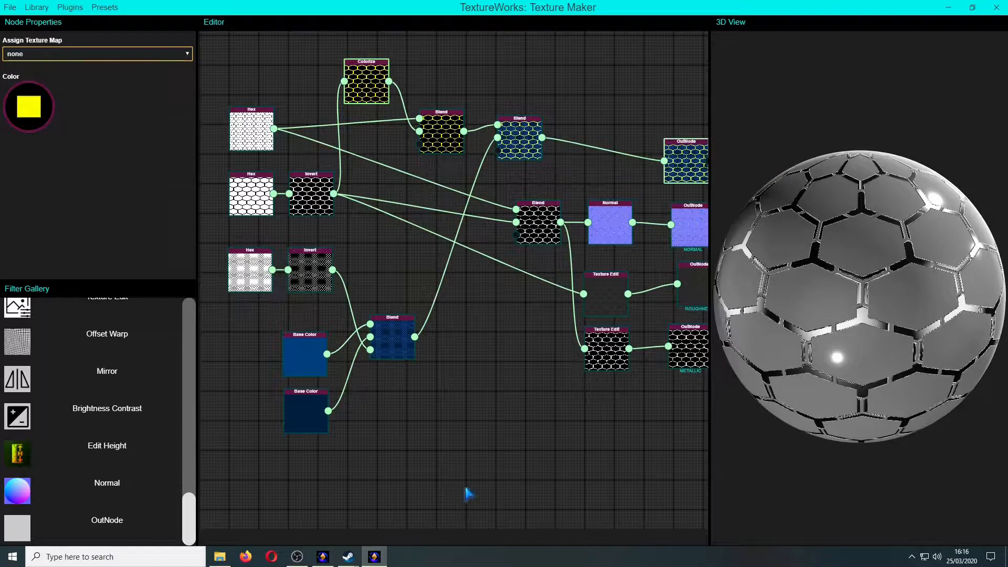
# Step: Reassign the OutNode fed by the final colour Blend to the diffuse map and inspect the material on the sphere
pyautogui.scroll(-2, 476, 473)
pyautogui.click(648, 218)
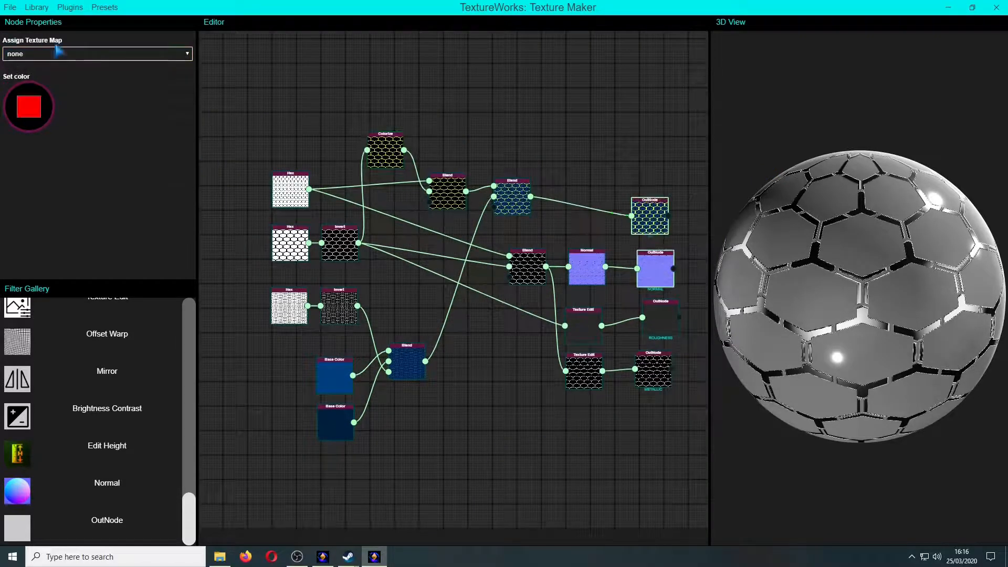
pyautogui.click(58, 51)
pyautogui.click(69, 71)
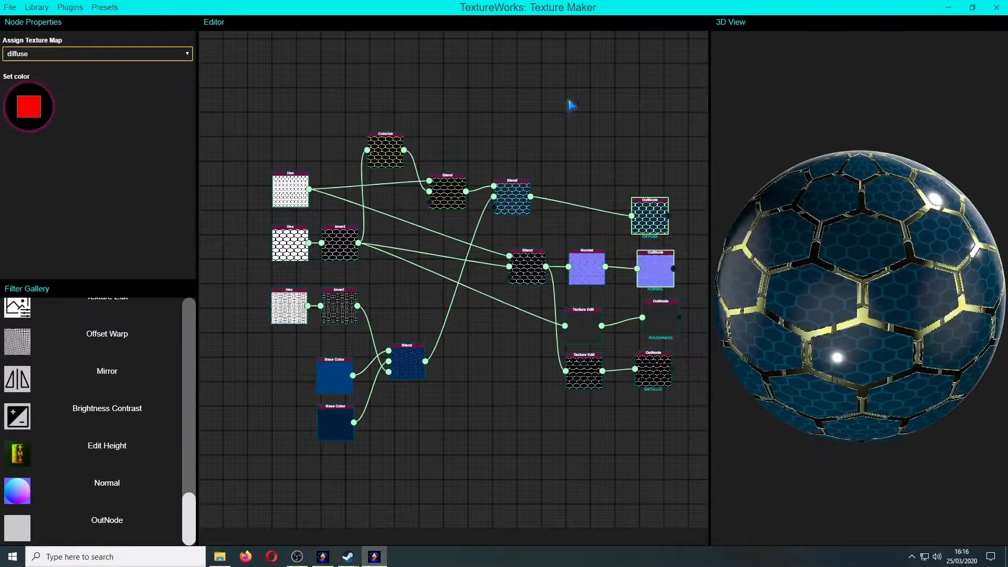
pyautogui.scroll(1, 627, 145)
pyautogui.moveTo(637, 154); pyautogui.dragTo(580, 70, button='middle')
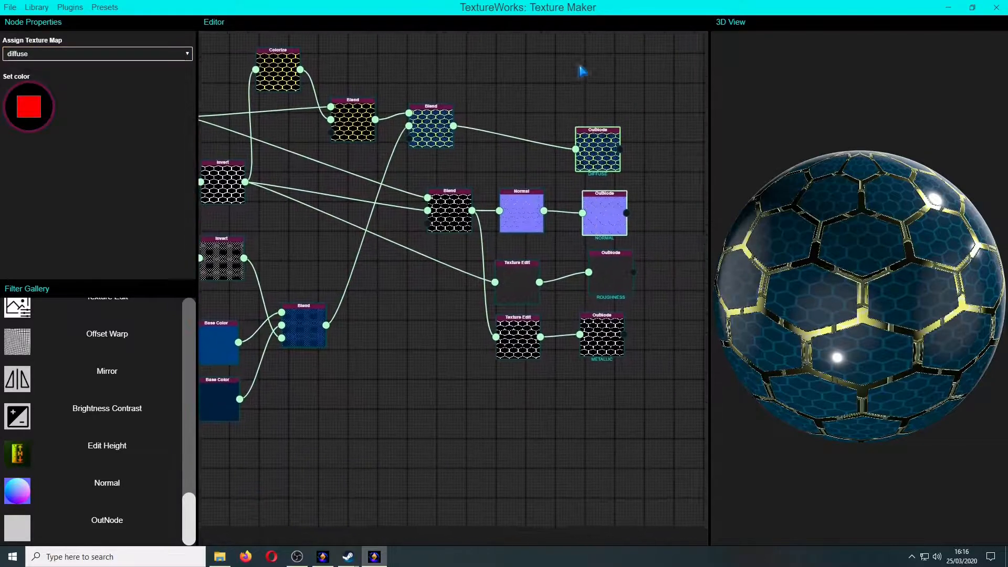
pyautogui.moveTo(843, 247); pyautogui.dragTo(898, 219)
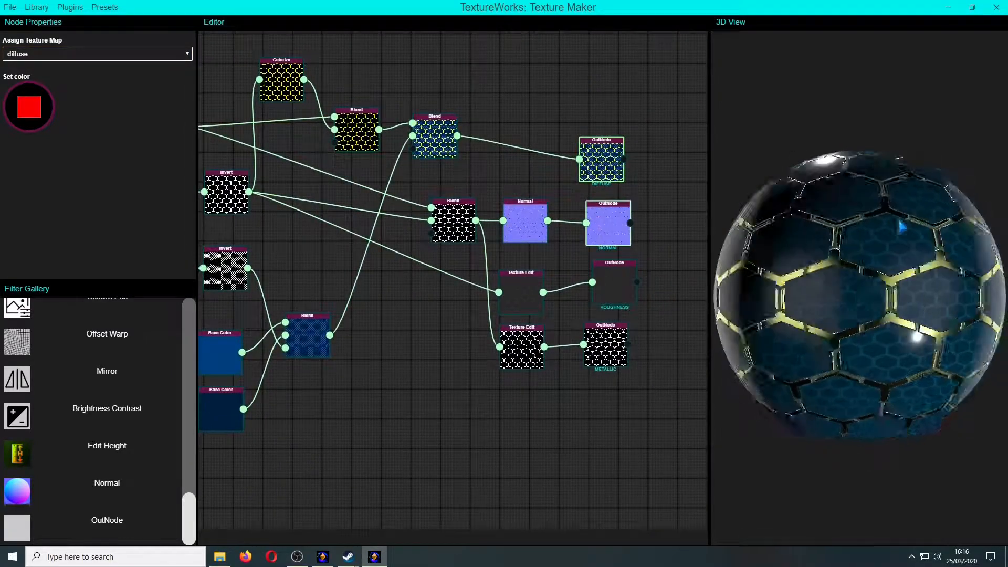
# Step: Load the Muddy Wood material from the library, then inspect the wood on the preview sphere and its Colorize node
pyautogui.click(40, 7)
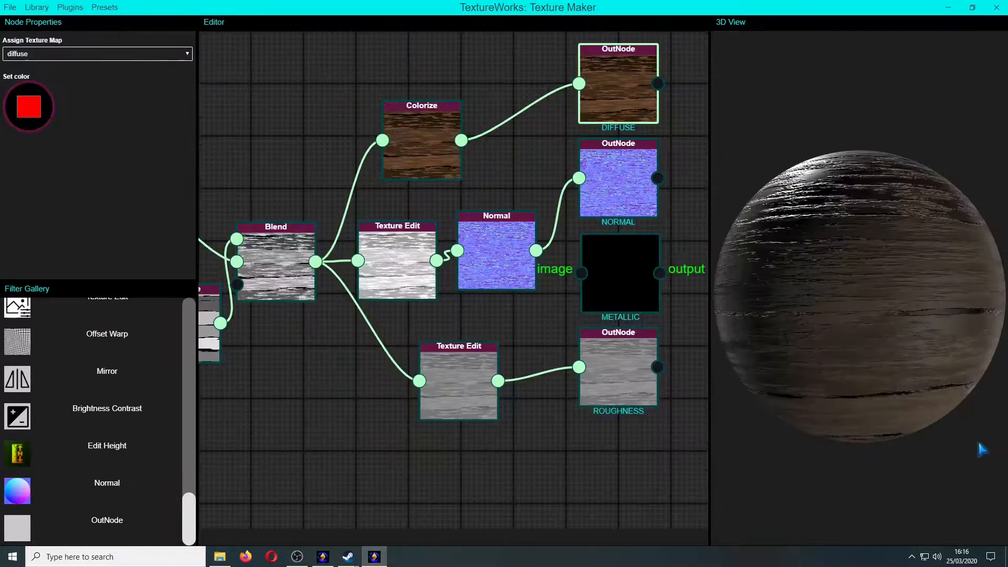
pyautogui.moveTo(824, 373); pyautogui.dragTo(844, 335)
pyautogui.click(420, 169)
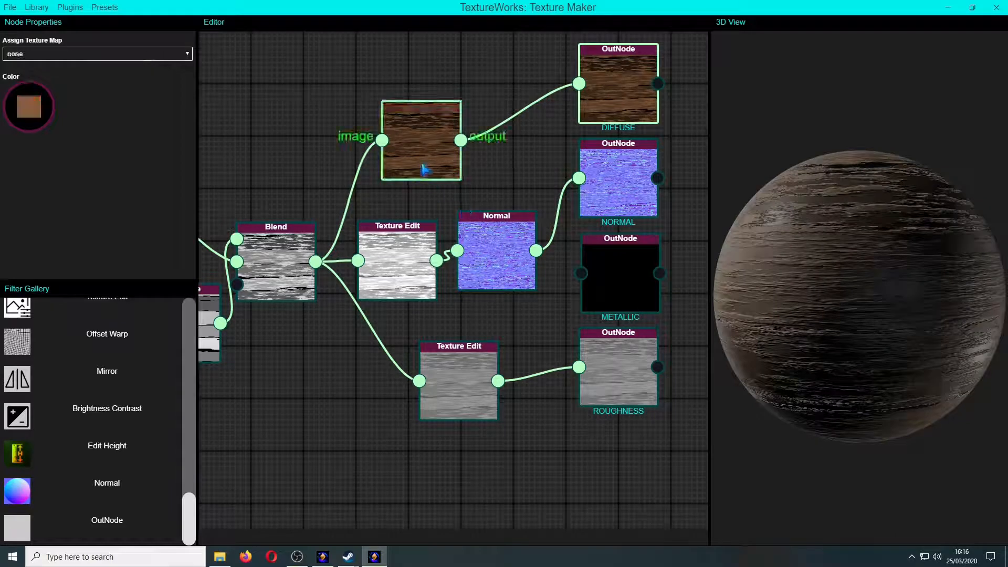
pyautogui.scroll(-1, 257, 217)
# Step: Lower the Opacity of the Max-type Blend node that feeds Colorize and Texture Edit to about a quarter
pyautogui.click(259, 260)
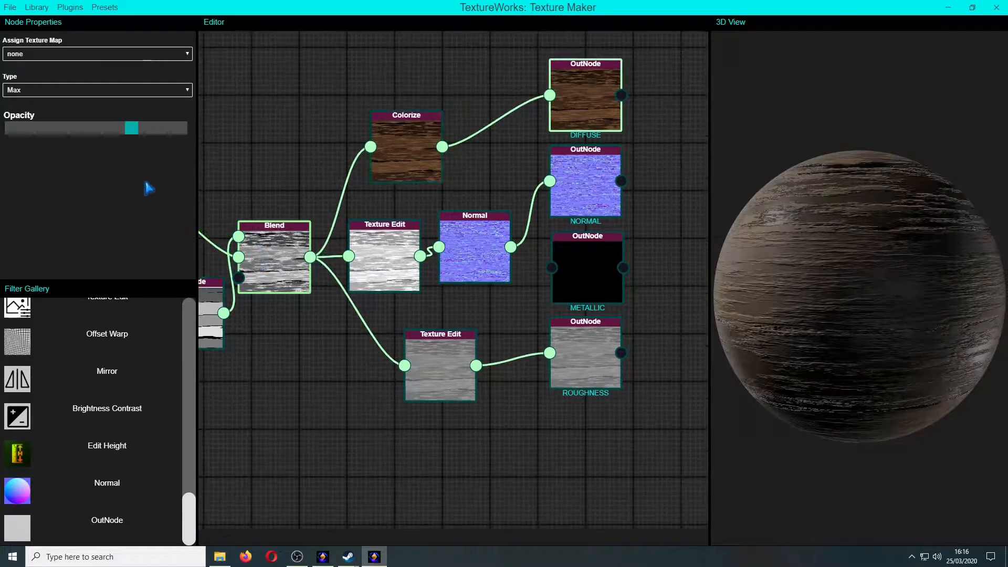
pyautogui.moveTo(132, 128); pyautogui.dragTo(53, 114)
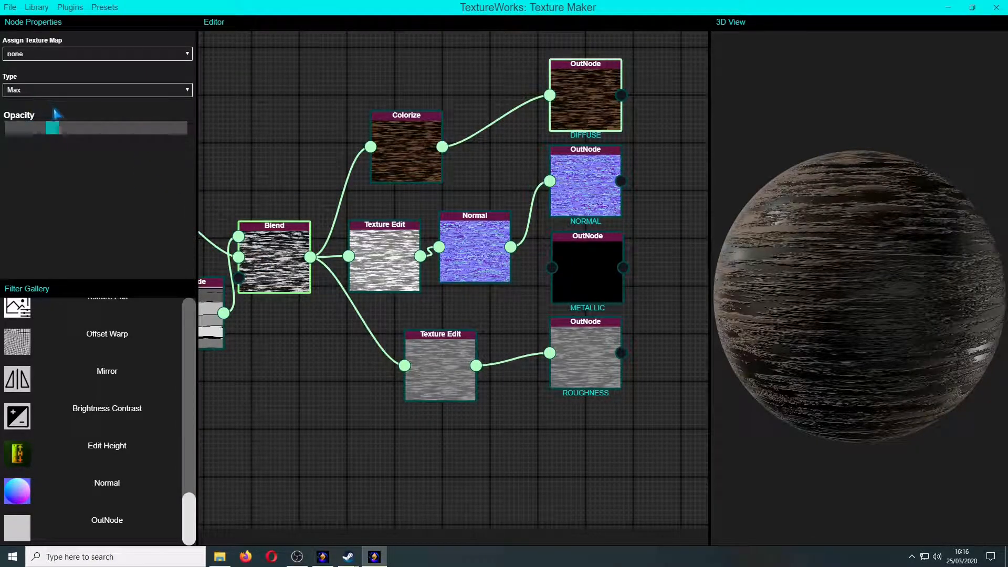
pyautogui.moveTo(360, 169); pyautogui.dragTo(583, 147, button='middle')
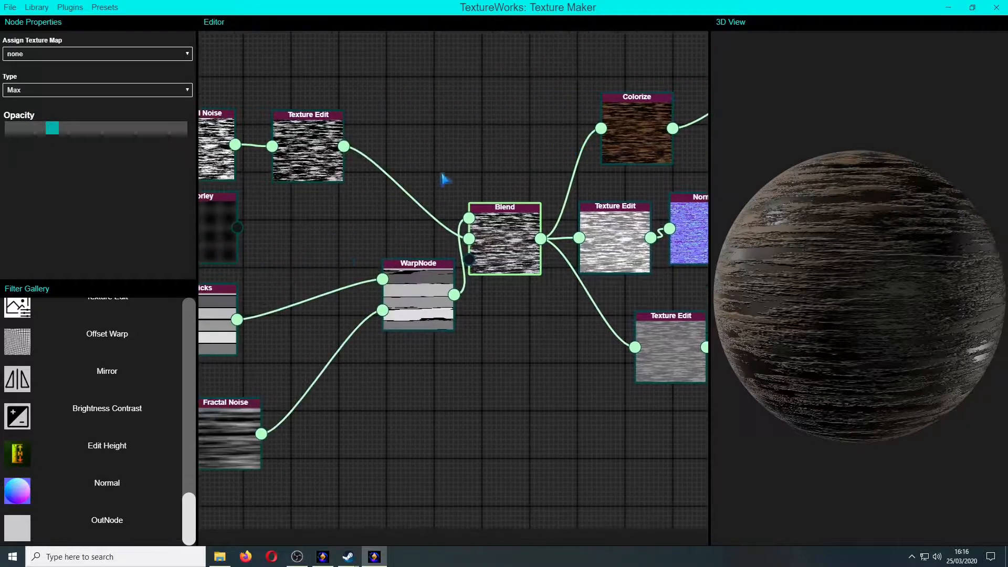
# Step: Raise Input Minimum to about a third and lower Input Maximum to about half on the Texture Edit node feeding Blend
pyautogui.click(315, 156)
pyautogui.moveTo(38, 98); pyautogui.dragTo(66, 117)
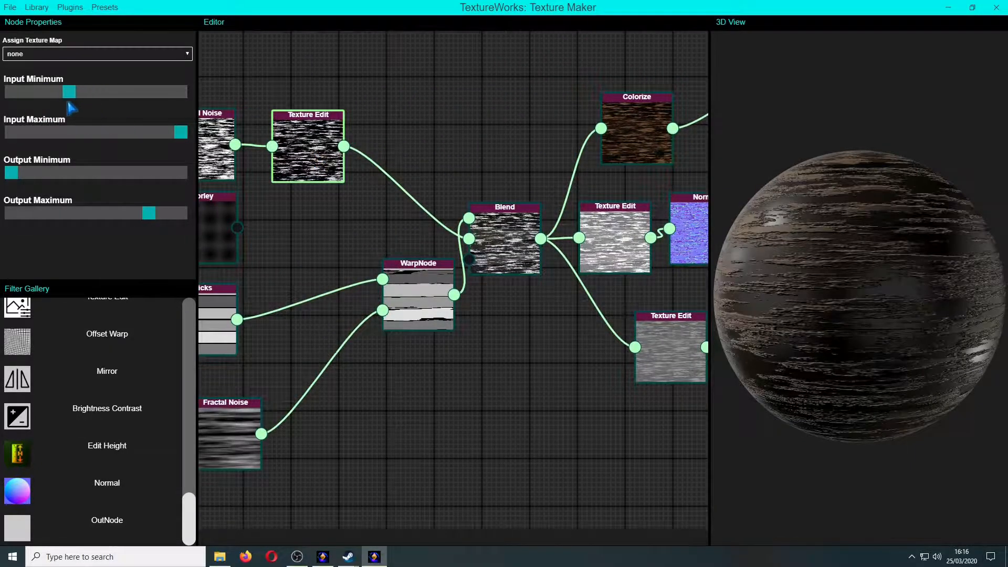
pyautogui.moveTo(179, 131); pyautogui.dragTo(84, 126)
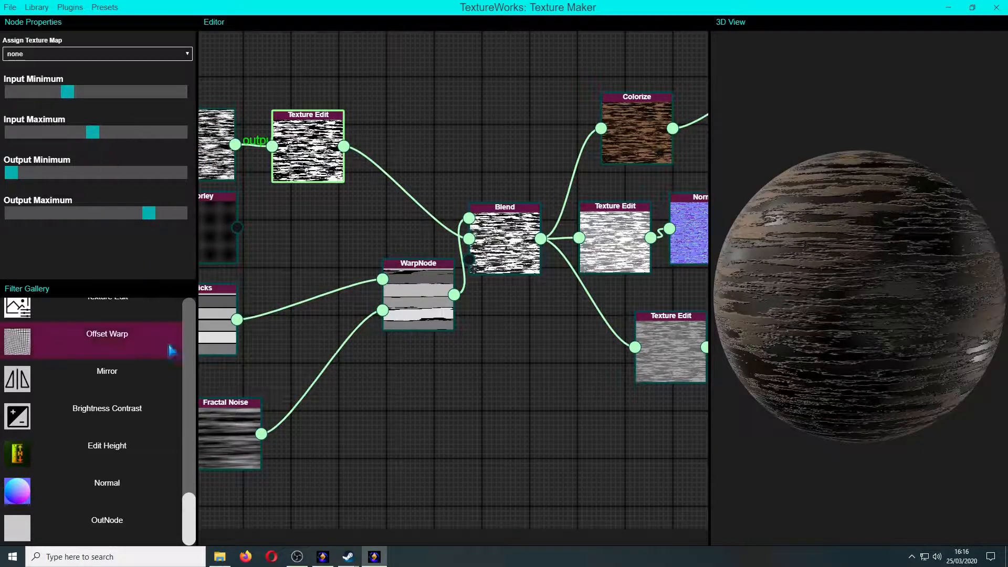
# Step: Set that Texture Edit node's Output Minimum and Output Maximum both to nearly two thirds and inspect the wood on the preview sphere
pyautogui.scroll(5, 190, 362)
pyautogui.moveTo(191, 413); pyautogui.dragTo(203, 440)
pyautogui.scroll(-1, 209, 402)
pyautogui.moveTo(23, 177); pyautogui.dragTo(130, 174)
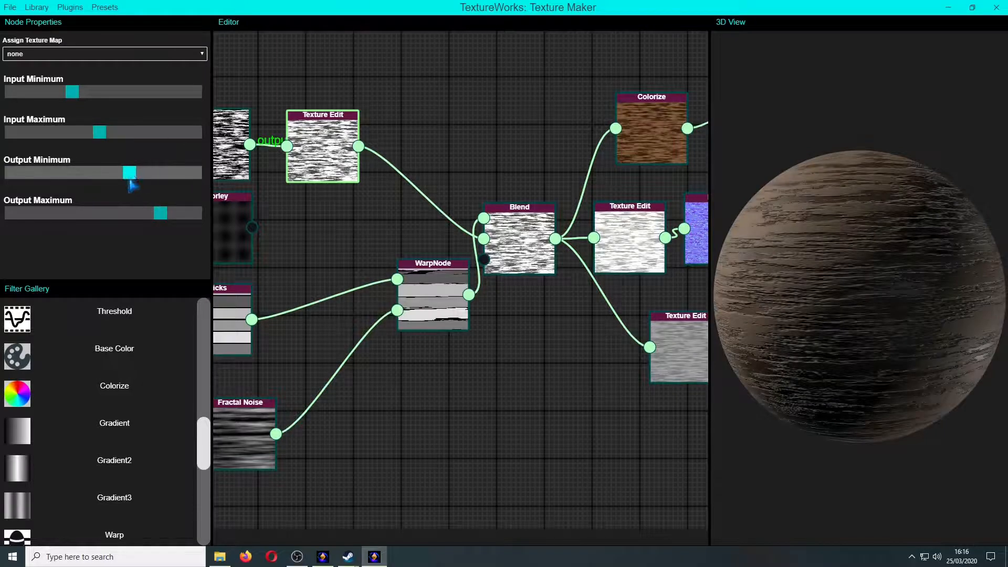
pyautogui.moveTo(160, 213)
pyautogui.mouseDown()
pyautogui.moveTo(66, 198)
pyautogui.moveTo(140, 210)
pyautogui.moveTo(126, 211)
pyautogui.mouseUp()
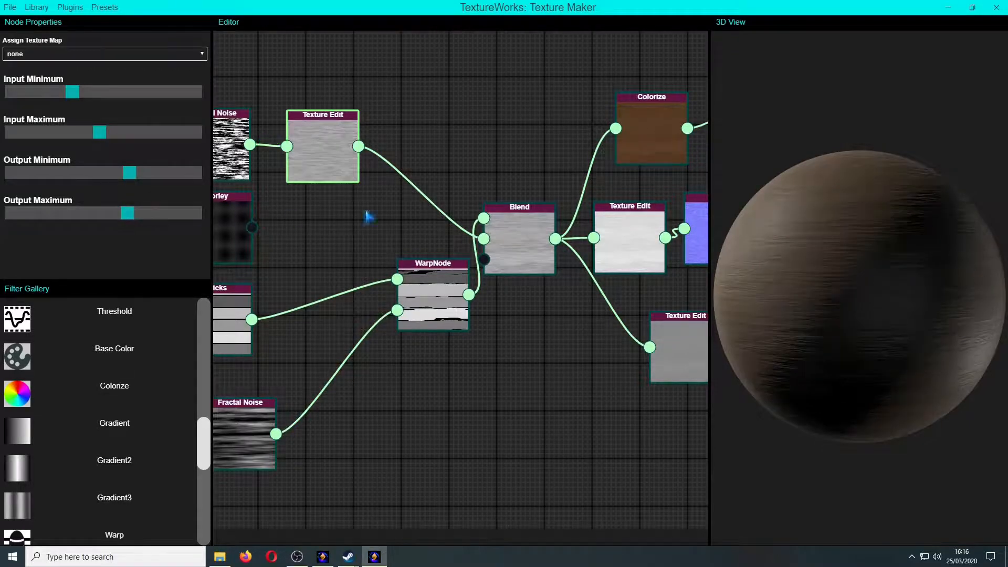
pyautogui.moveTo(830, 223)
pyautogui.mouseDown()
pyautogui.moveTo(814, 258)
pyautogui.moveTo(776, 218)
pyautogui.mouseUp()
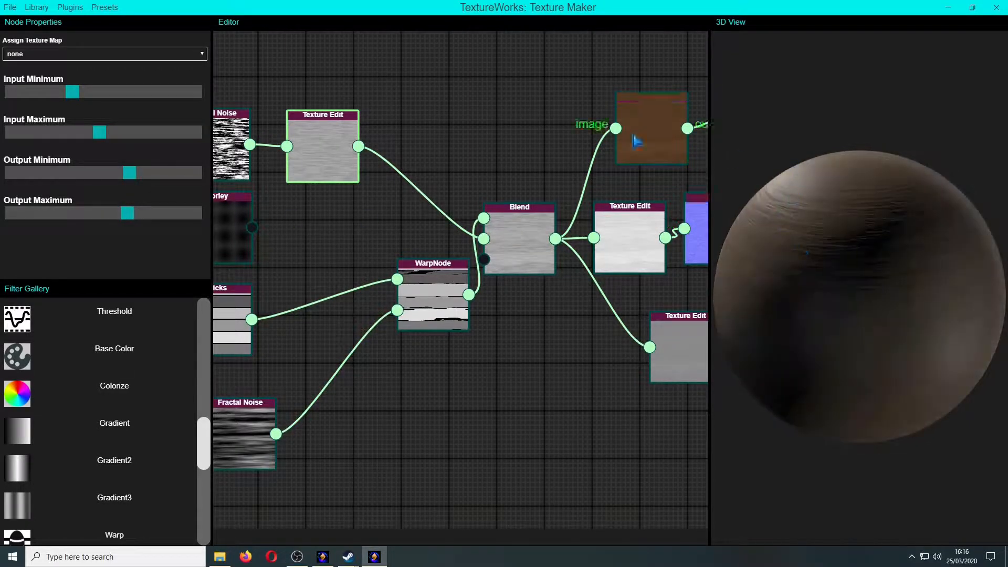
pyautogui.scroll(-5, 505, 129)
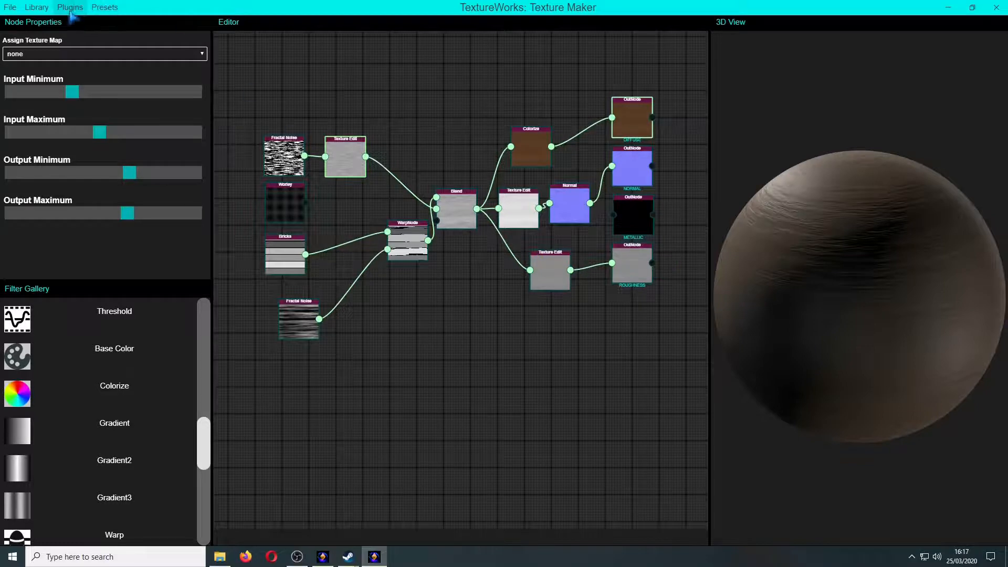
# Step: Load the Designer Pavment material from the library and look over its node graph
pyautogui.click(39, 7)
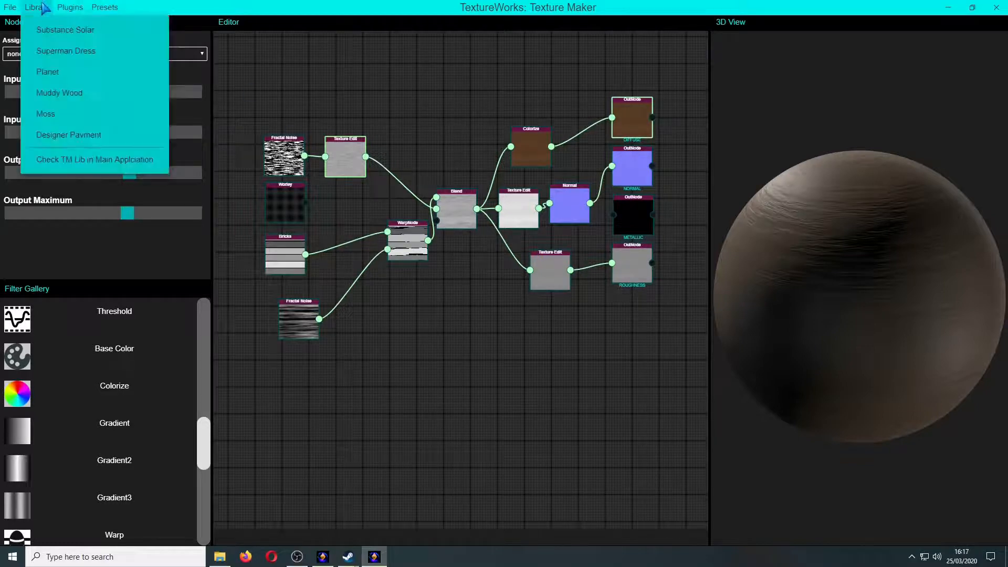
pyautogui.click(64, 140)
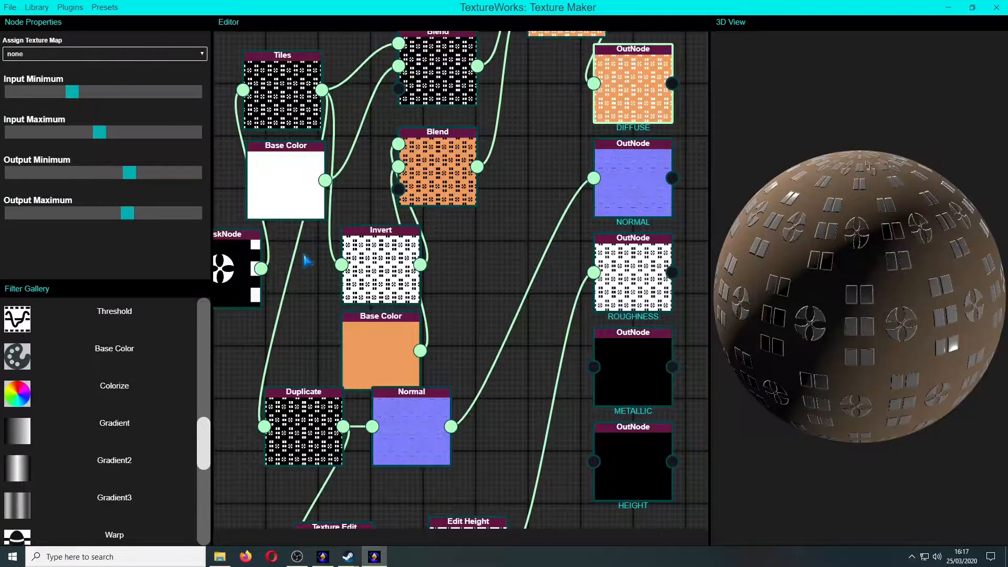
pyautogui.scroll(-3, 304, 257)
pyautogui.moveTo(398, 232); pyautogui.dragTo(736, 209, button='middle')
pyautogui.scroll(-3, 552, 210)
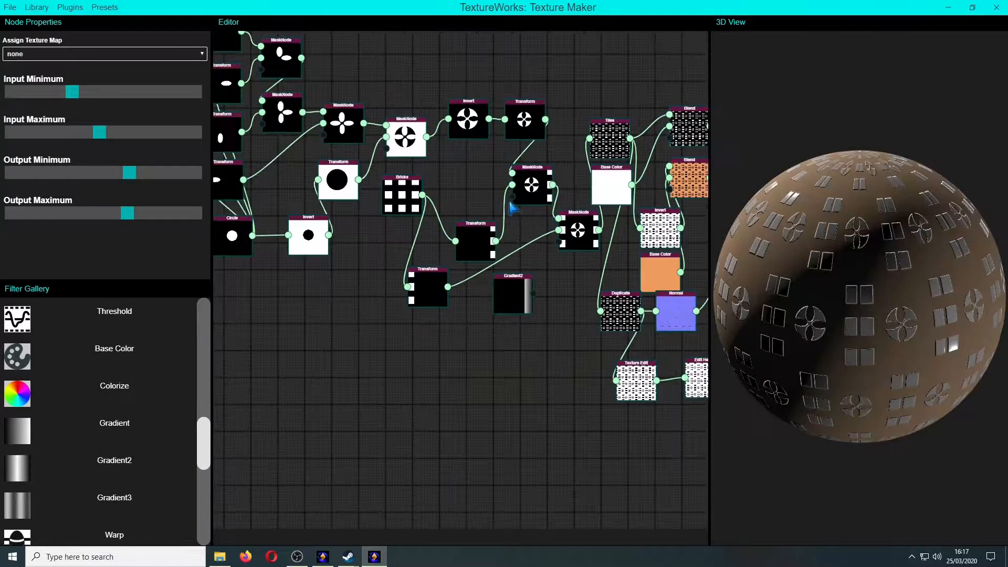
pyautogui.scroll(1, 444, 312)
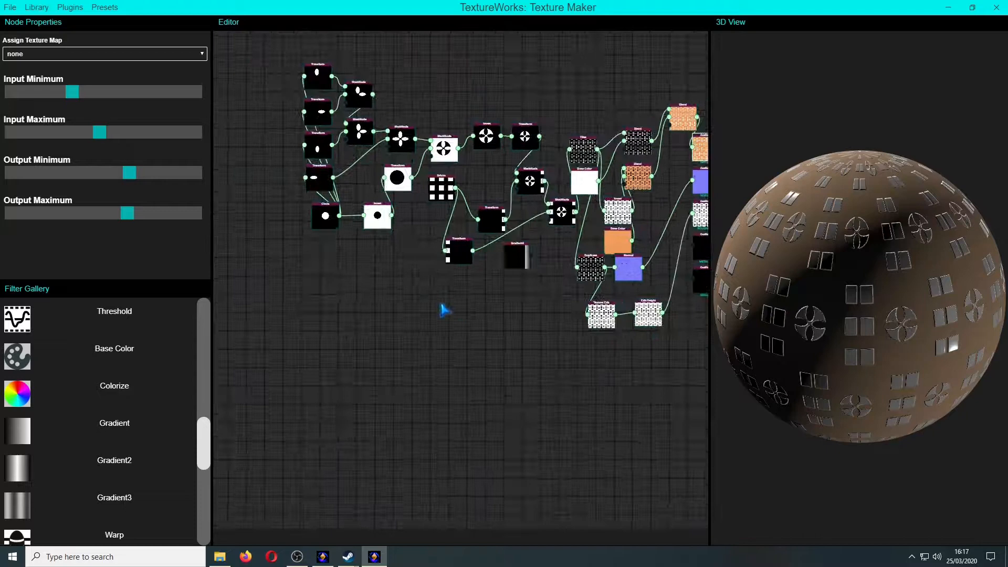
# Step: Increase the Radius of the Circle node that feeds the Transform nodes
pyautogui.click(310, 181)
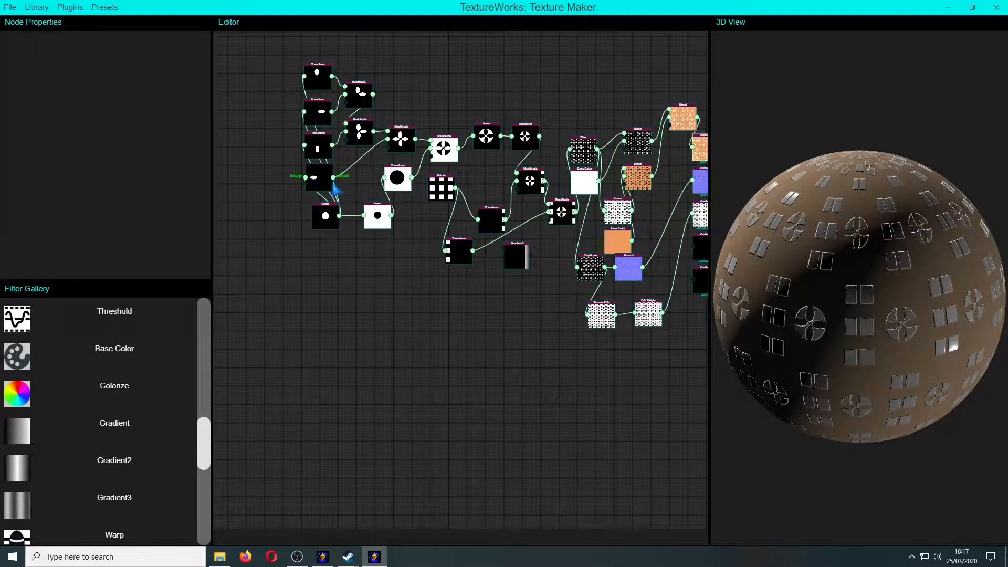
pyautogui.click(329, 214)
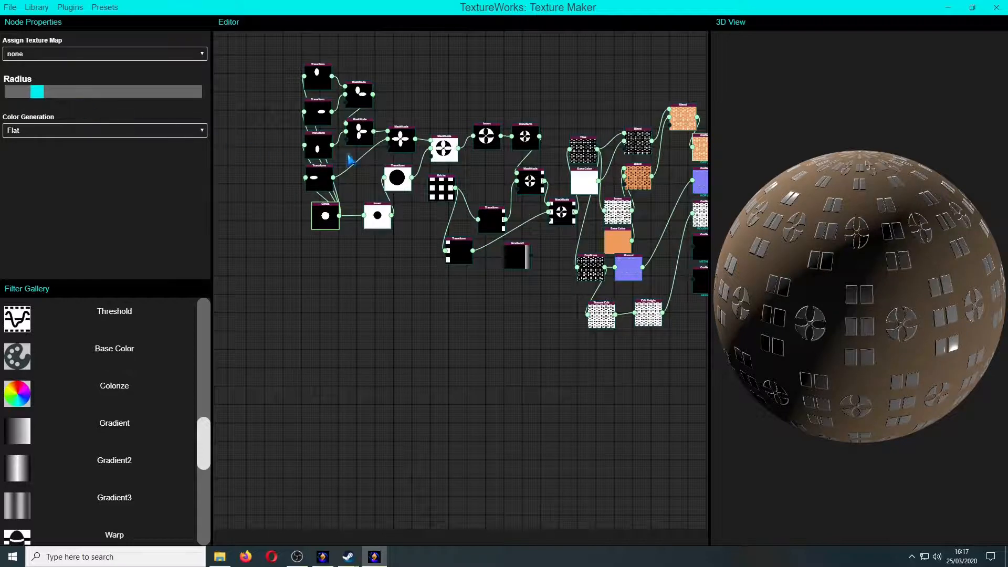
pyautogui.click(355, 131)
# Step: Raise Translate X and lower Translate Y on the third Transform node, and inspect the pavement pattern on the preview sphere
pyautogui.click(317, 150)
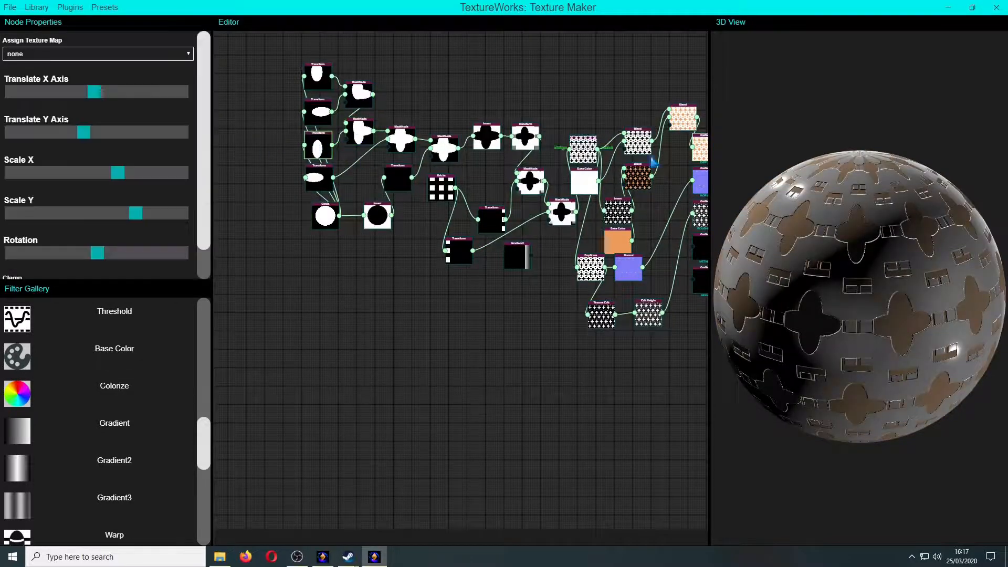
pyautogui.click(69, 134)
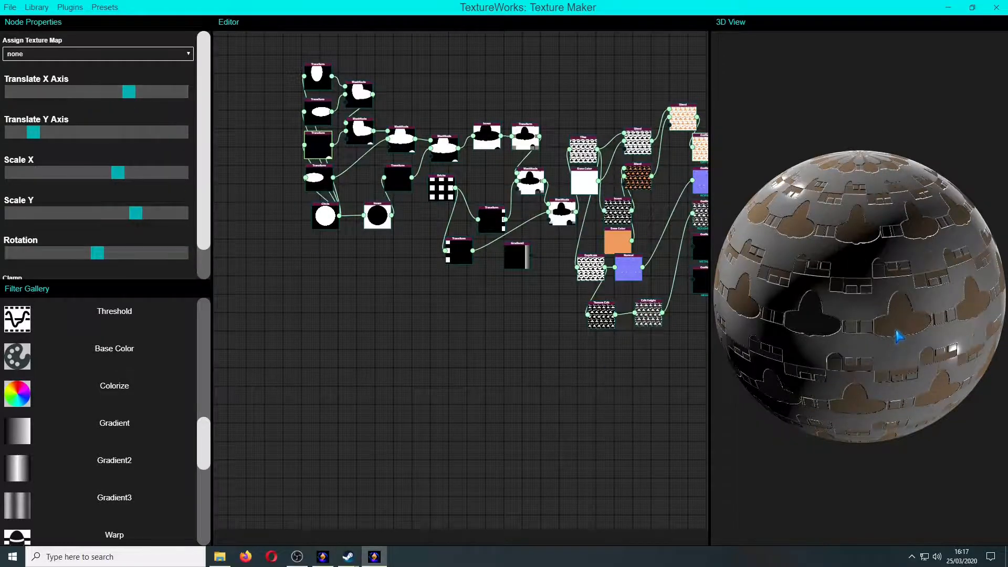
pyautogui.scroll(-2, 605, 359)
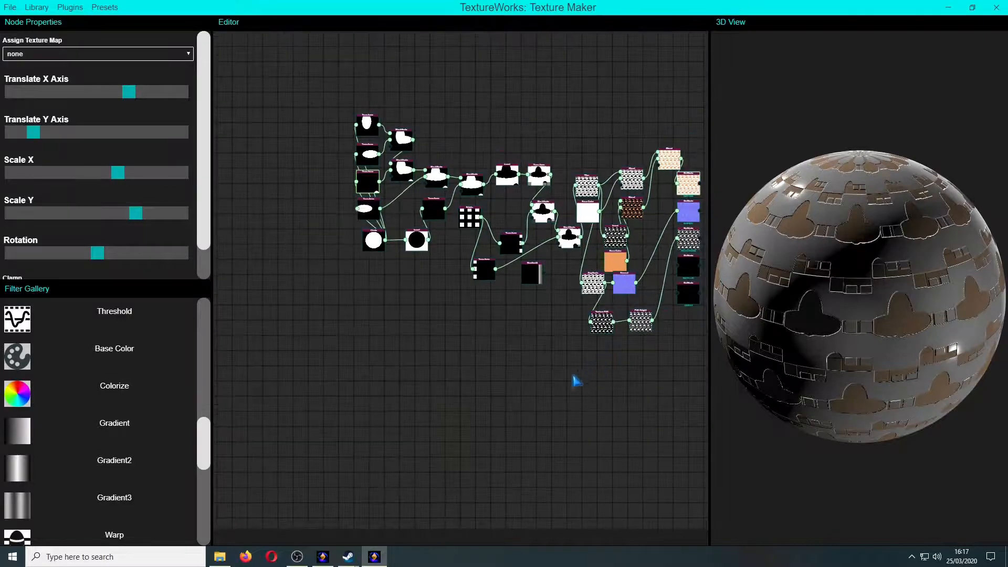
pyautogui.moveTo(571, 379); pyautogui.dragTo(508, 374)
pyautogui.scroll(1, 615, 366)
pyautogui.moveTo(796, 309); pyautogui.dragTo(891, 308)
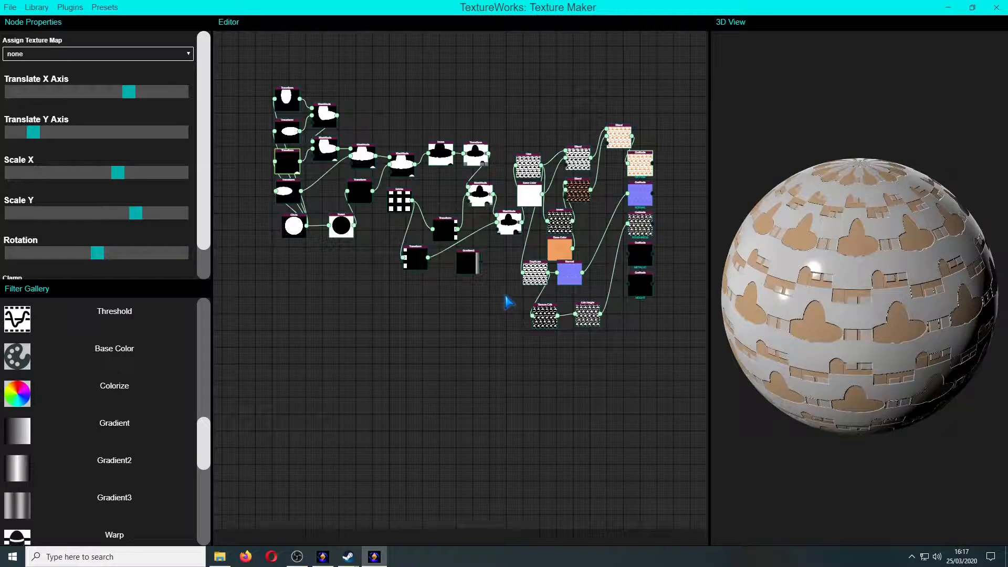
# Step: Review the file saving and PNG export options and the presets, and close Texture Maker to return to the main TextureWorks window
pyautogui.click(11, 8)
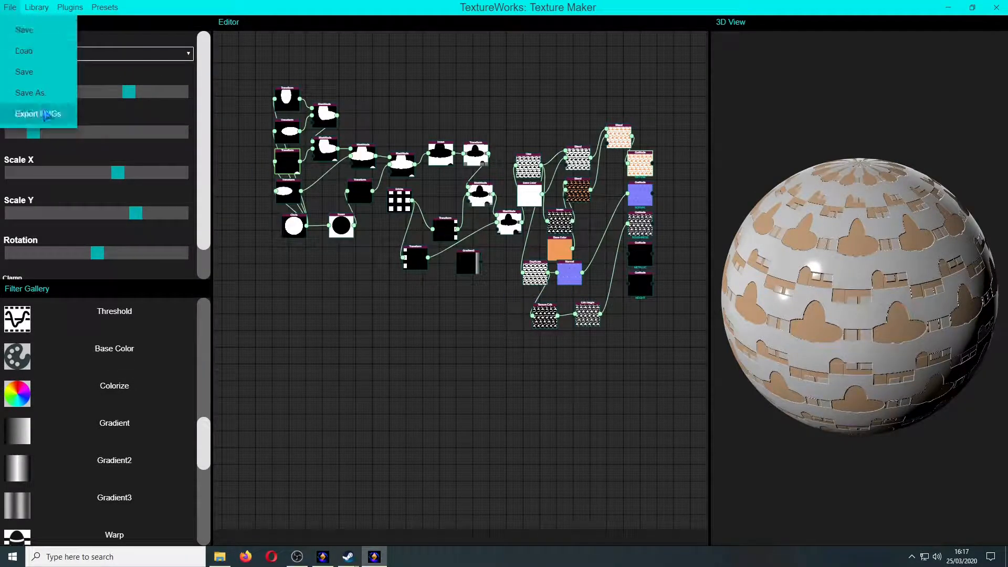
pyautogui.click(665, 321)
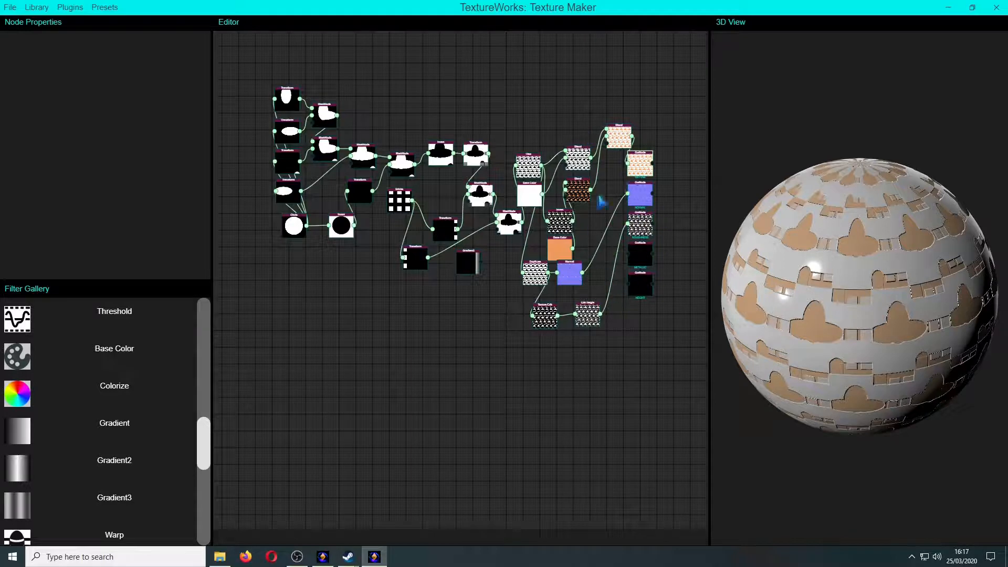
pyautogui.click(9, 6)
pyautogui.moveTo(131, 5)
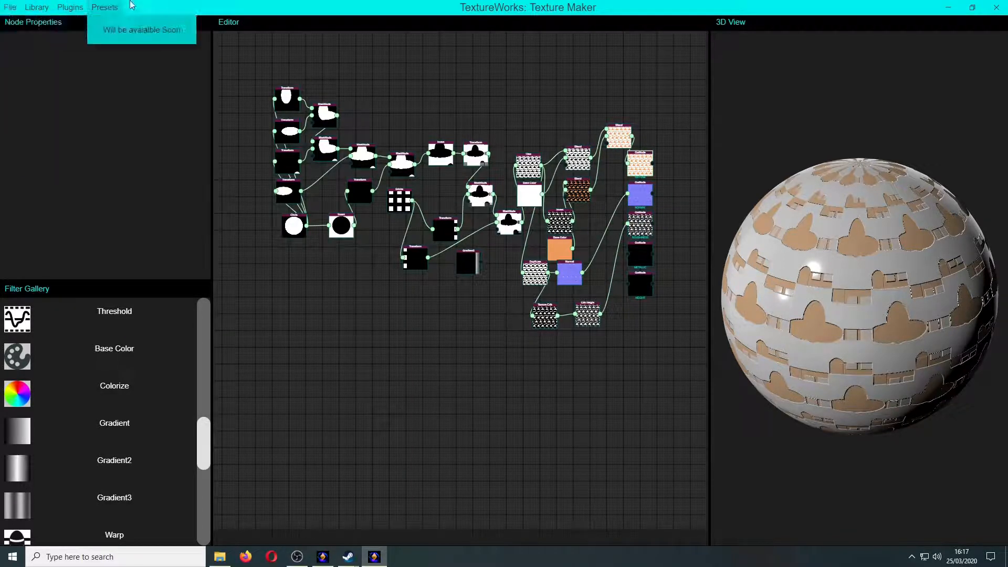
pyautogui.click(993, 9)
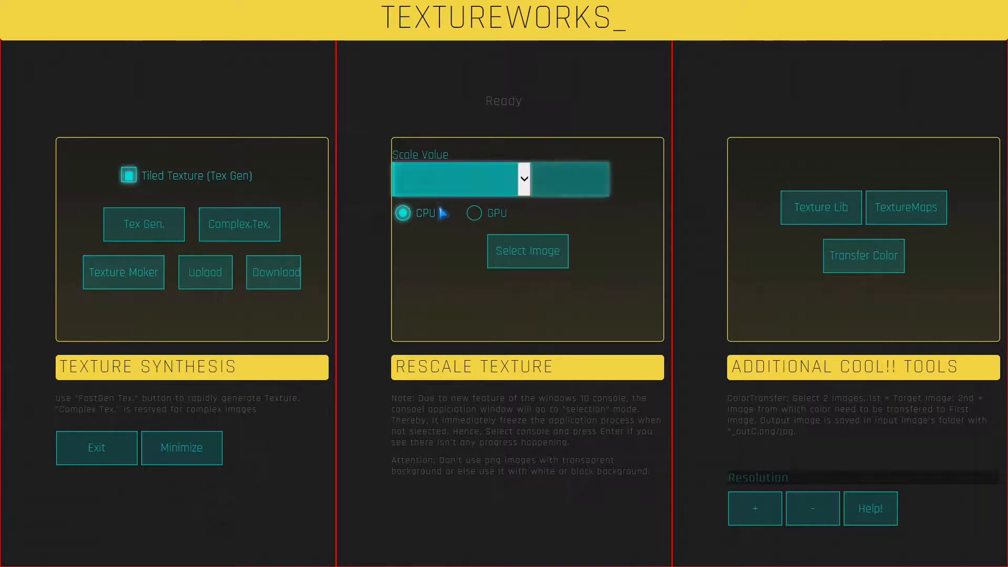
# Step: Set the Scale Value for texture rescaling to x2
pyautogui.click(522, 176)
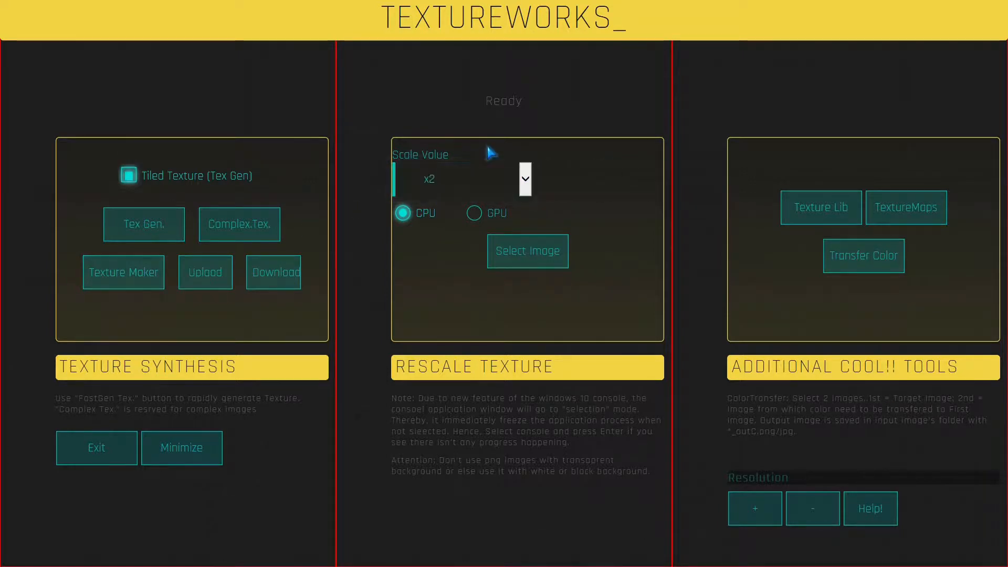
pyautogui.click(488, 178)
pyautogui.click(488, 178)
pyautogui.click(478, 177)
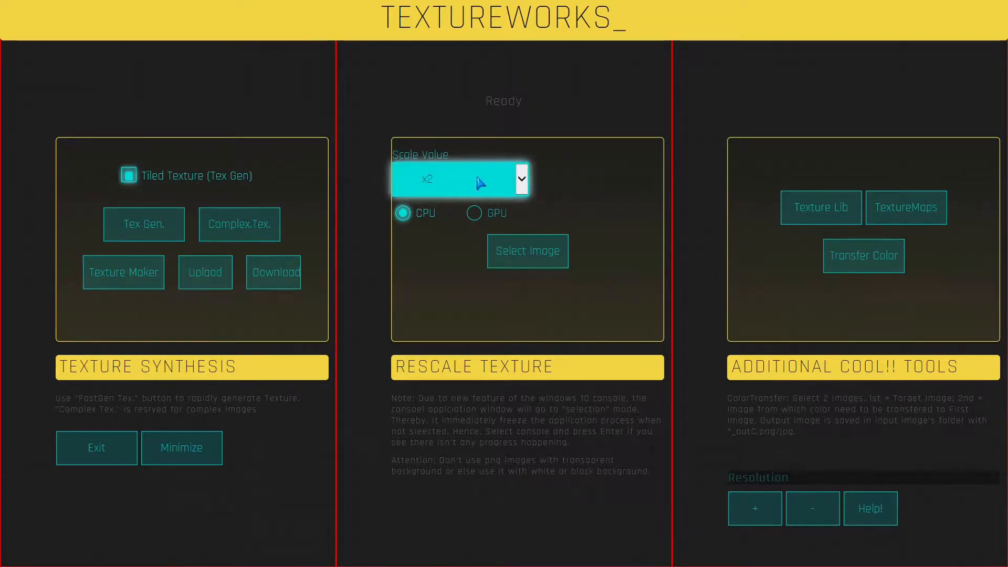